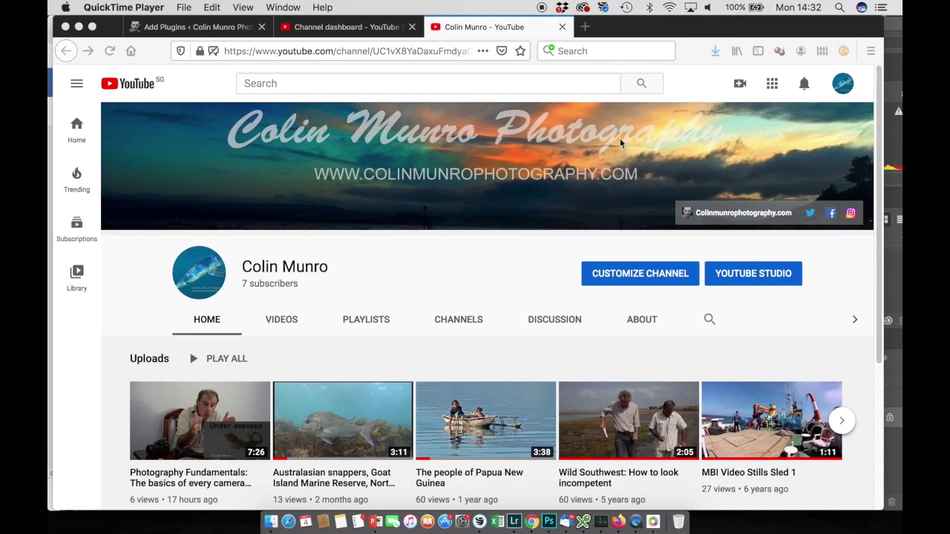
# Open YouTube's channel art upload window, then switch to the header image in Photoshop
pyautogui.click(816, 138)
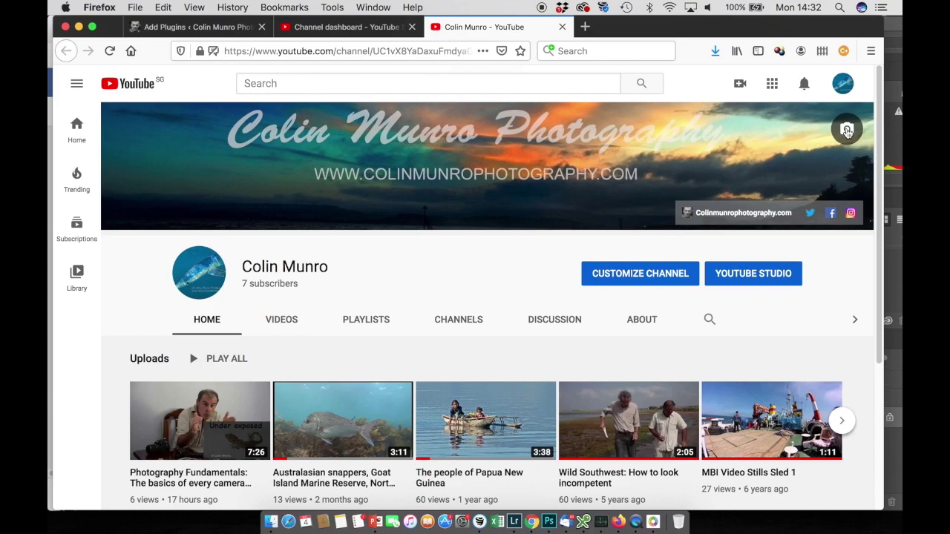
pyautogui.click(847, 131)
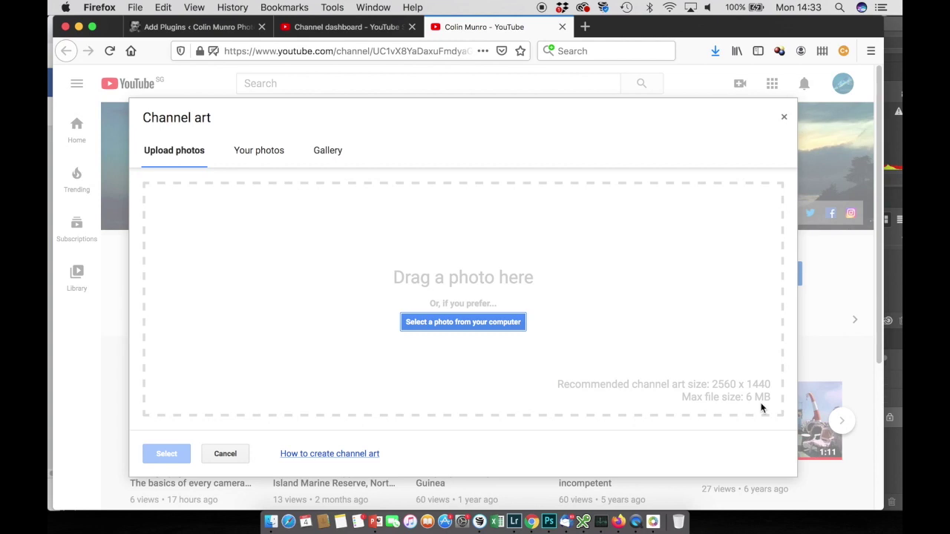
pyautogui.click(549, 522)
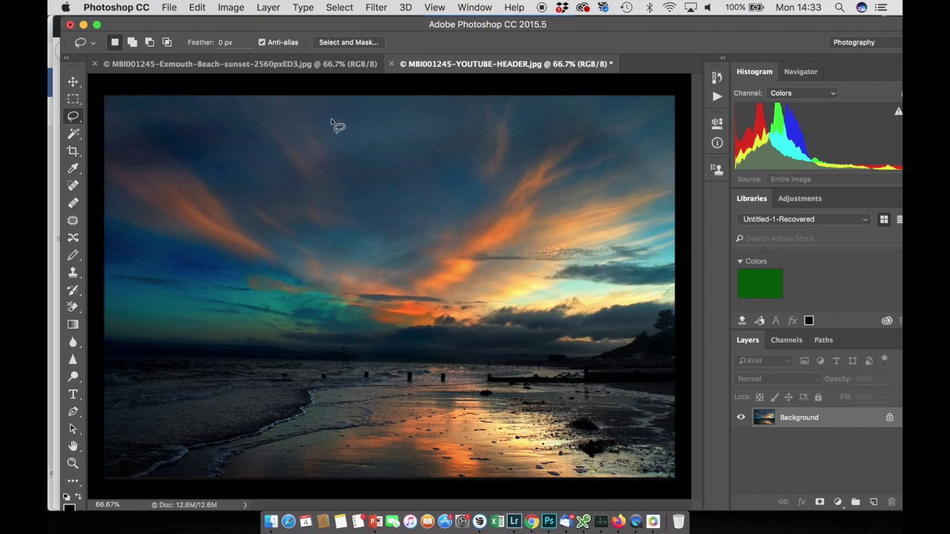
# Check the image size in the Image Size dialog and close it unchanged
pyautogui.click(231, 8)
pyautogui.click(257, 111)
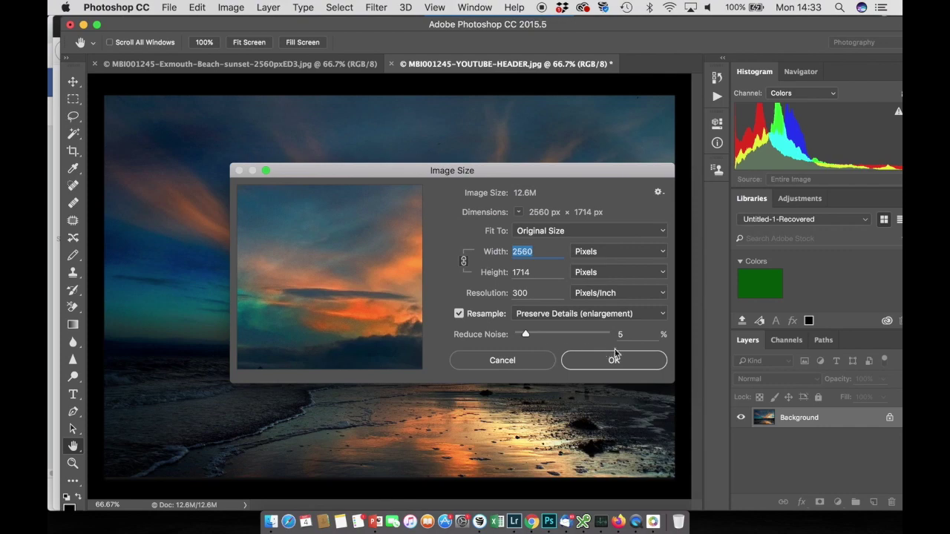
pyautogui.click(540, 361)
pyautogui.press('l')
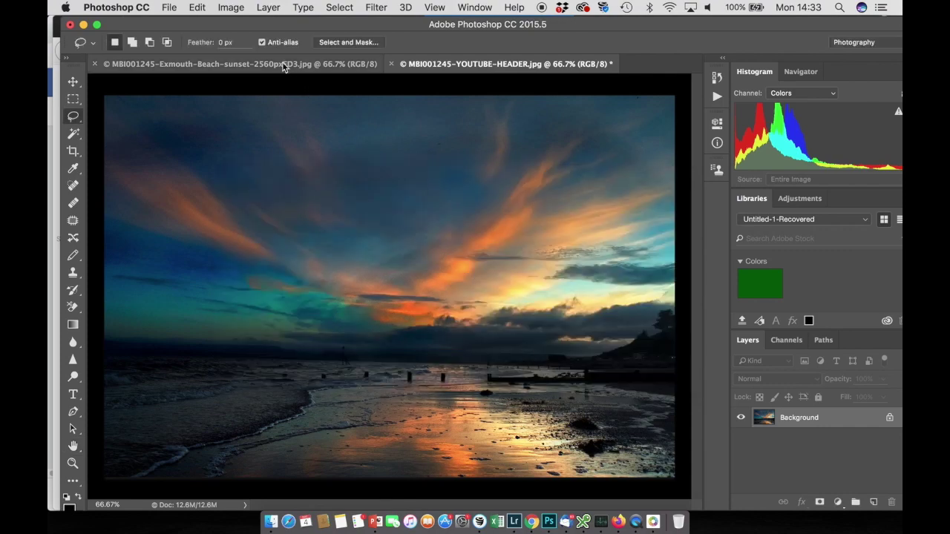
# Step backward three times with Edit > Step Backward to undo recent edits
pyautogui.click(198, 9)
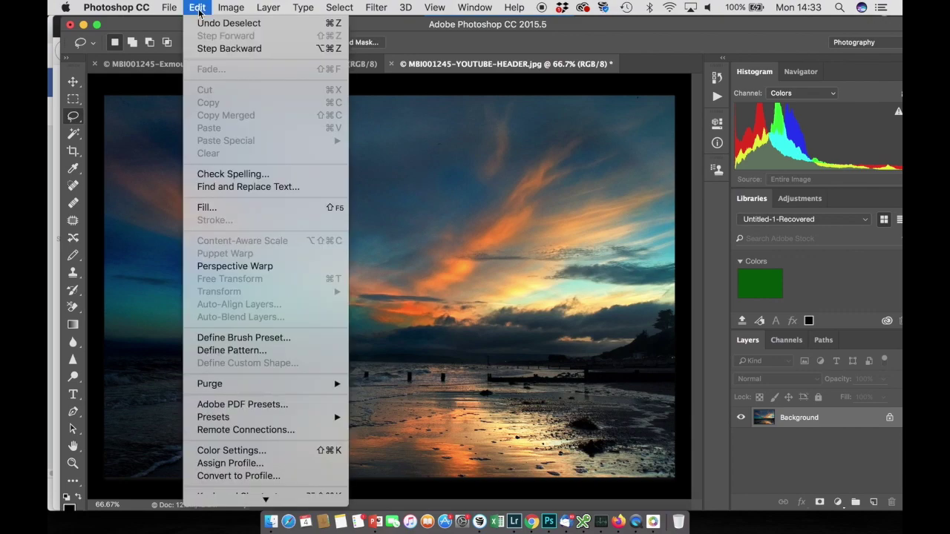
pyautogui.click(215, 49)
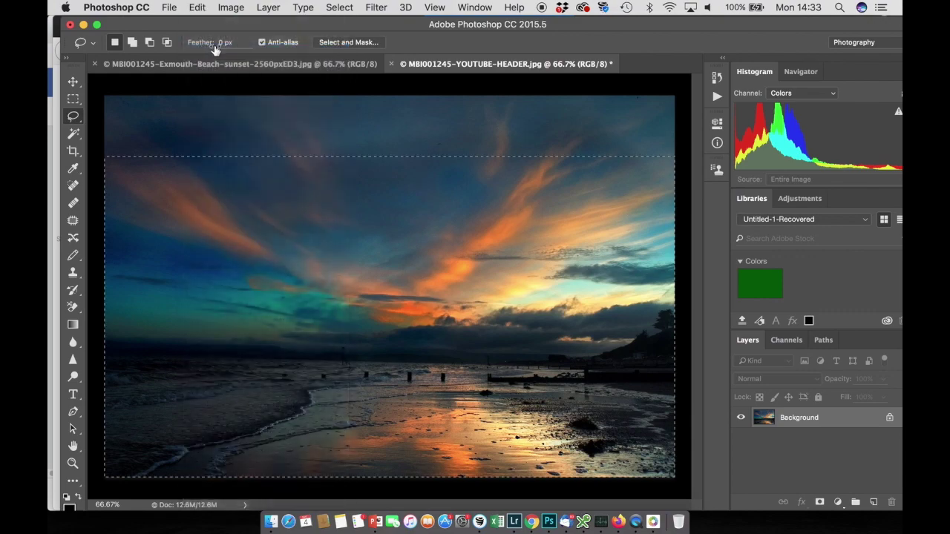
pyautogui.click(199, 9)
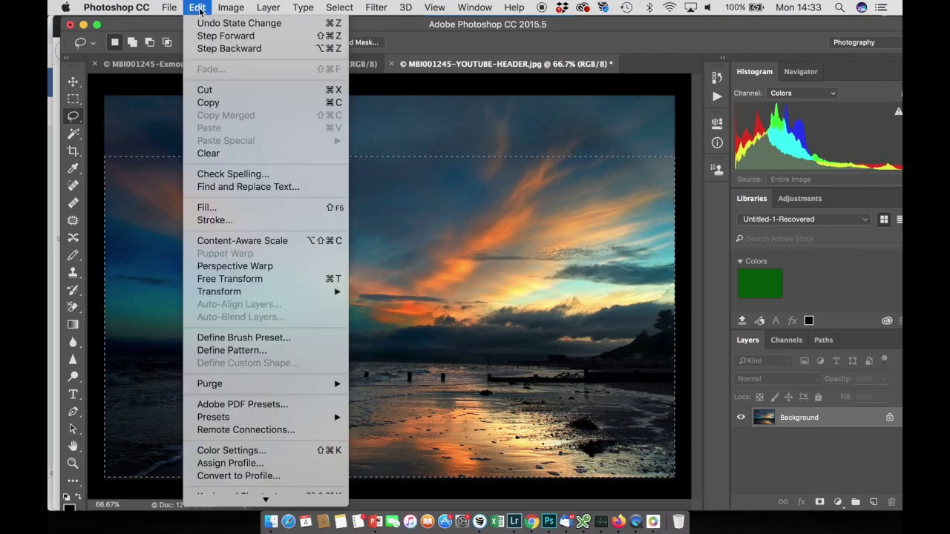
pyautogui.click(218, 50)
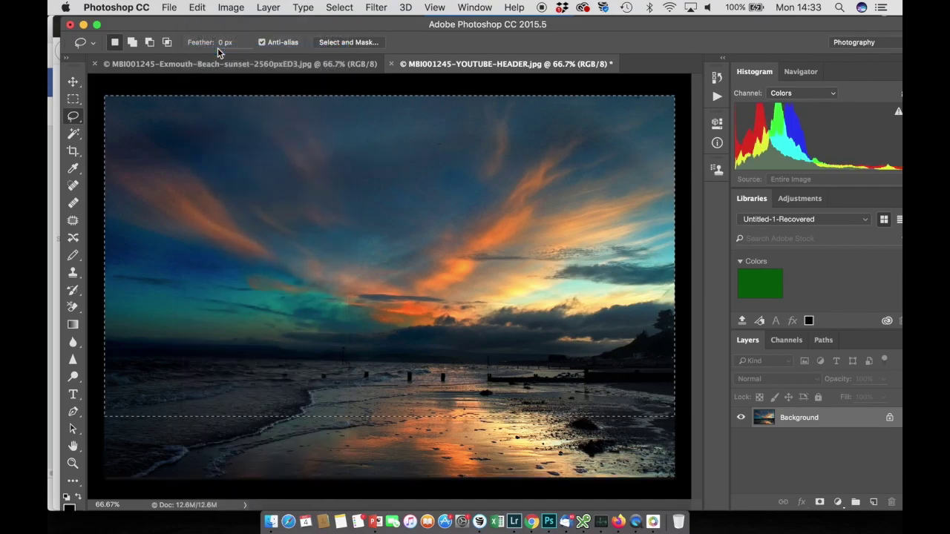
pyautogui.click(198, 7)
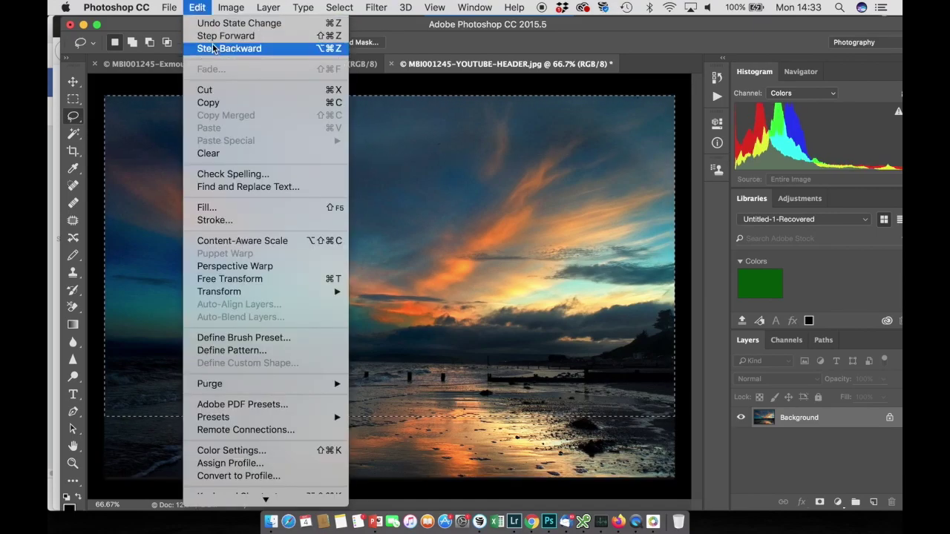
pyautogui.click(215, 50)
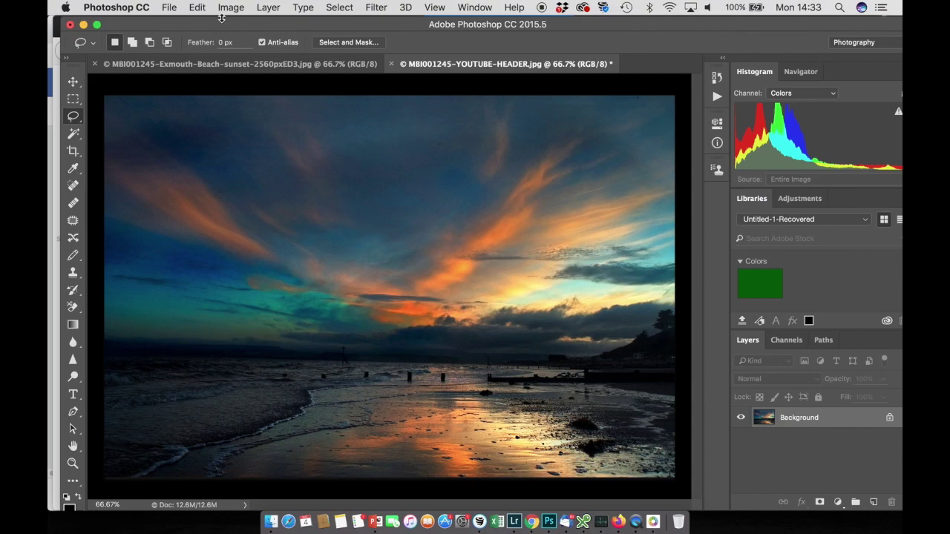
# Recheck the Image Size dialog and dismiss it without changes
pyautogui.click(235, 9)
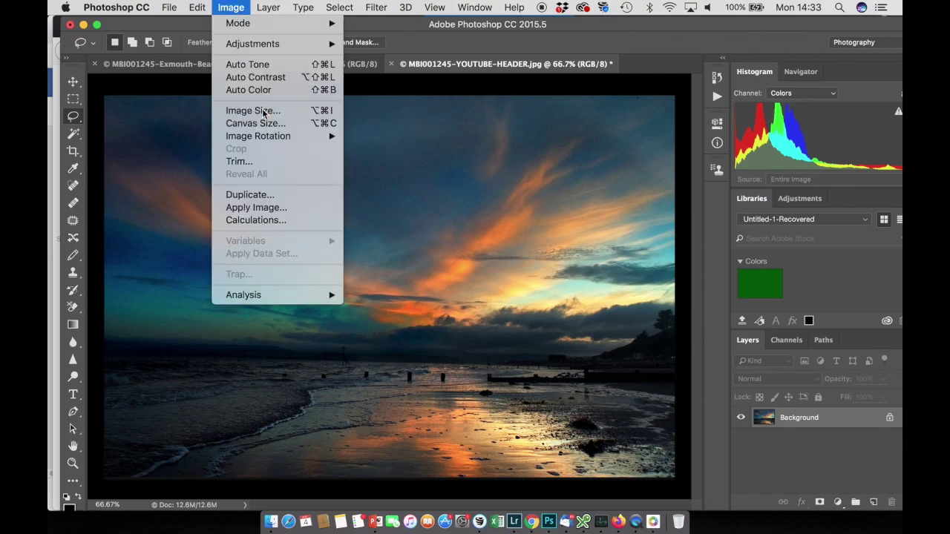
pyautogui.click(262, 110)
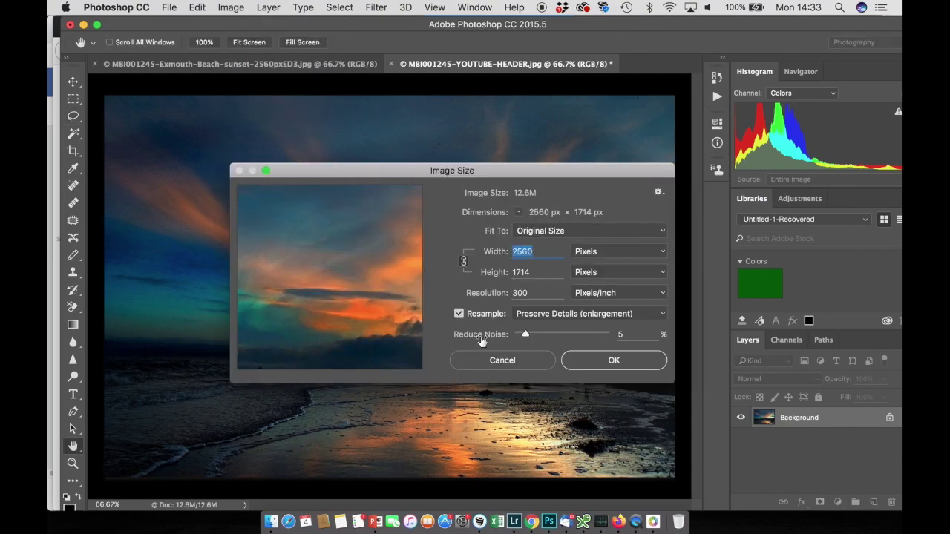
pyautogui.press('Escape')
pyautogui.press('l')
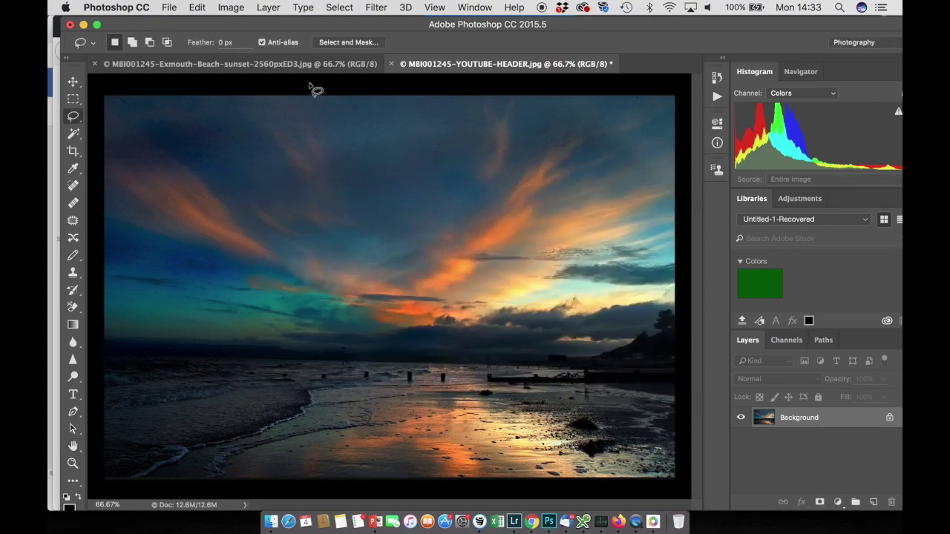
pyautogui.click(236, 10)
# Step back to the 4499 × 3012 px original, zoom out to 33.3%, and open Image Size
pyautogui.moveTo(197, 9)
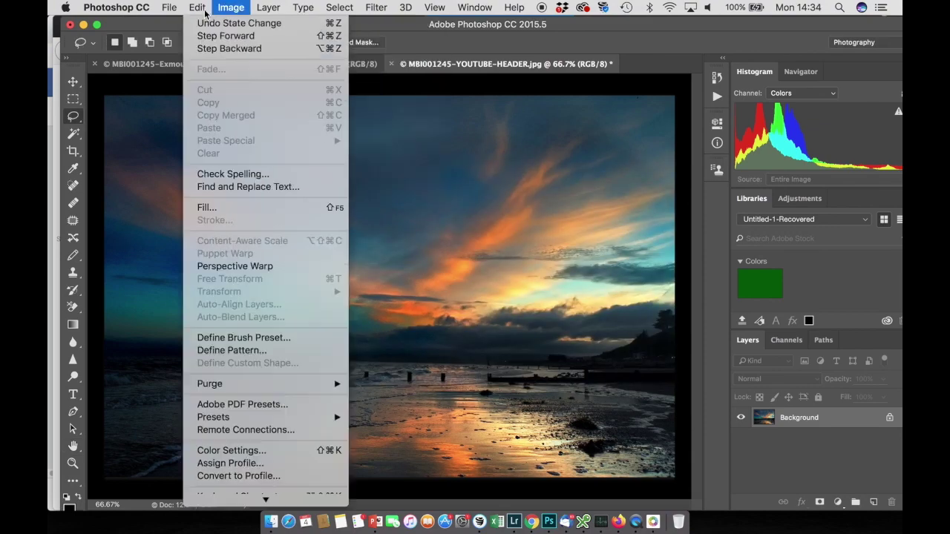
pyautogui.click(219, 49)
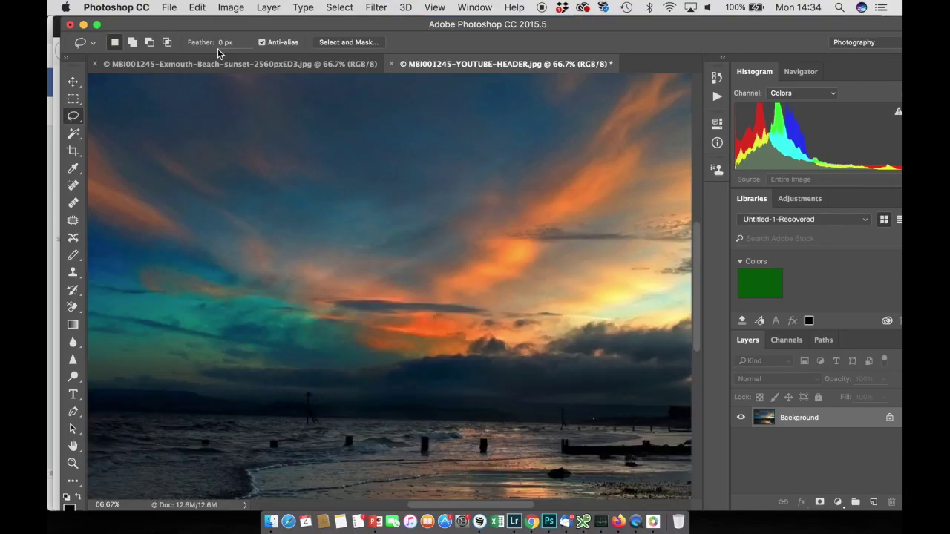
pyautogui.click(73, 464)
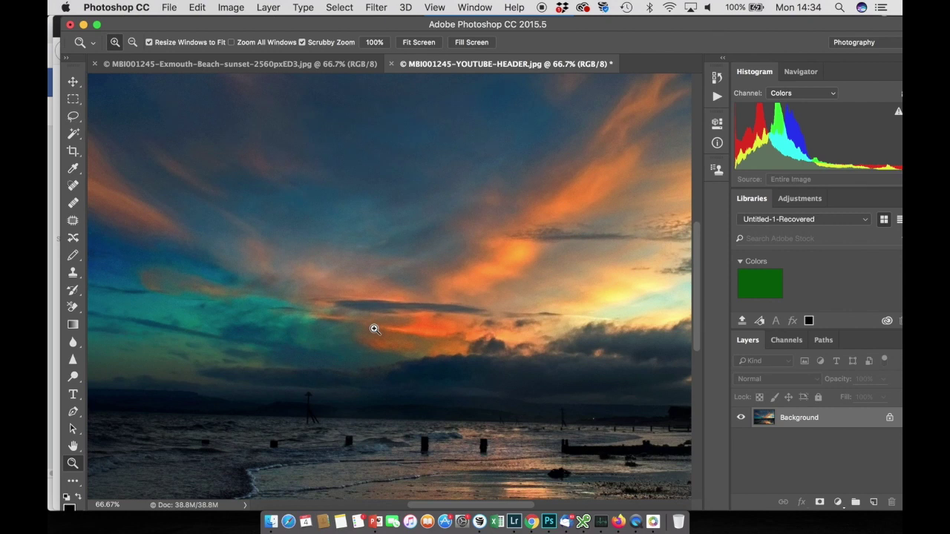
pyautogui.press('alt')
pyautogui.keyDown('alt'); pyautogui.click(375, 328); pyautogui.keyUp('alt')
pyautogui.keyDown('alt'); pyautogui.click(375, 329); pyautogui.keyUp('alt')
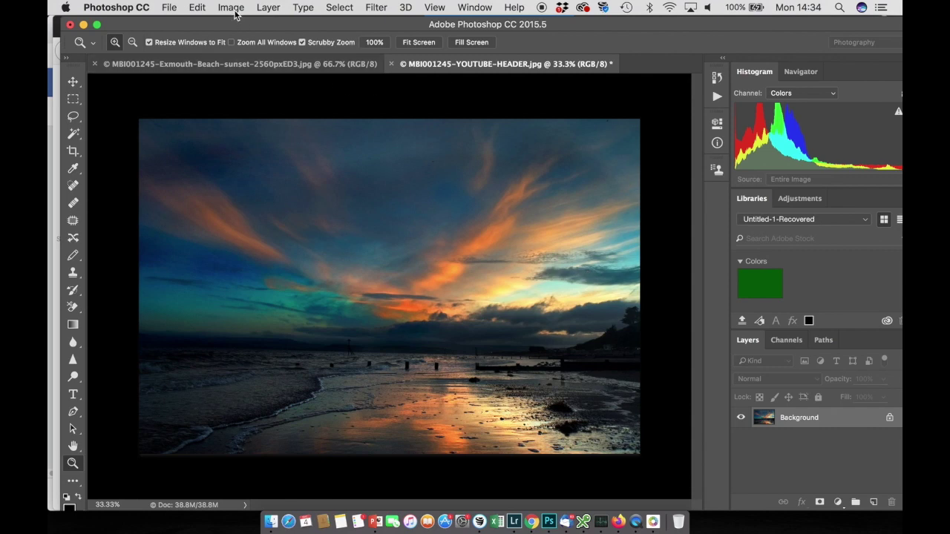
pyautogui.click(235, 11)
pyautogui.click(258, 113)
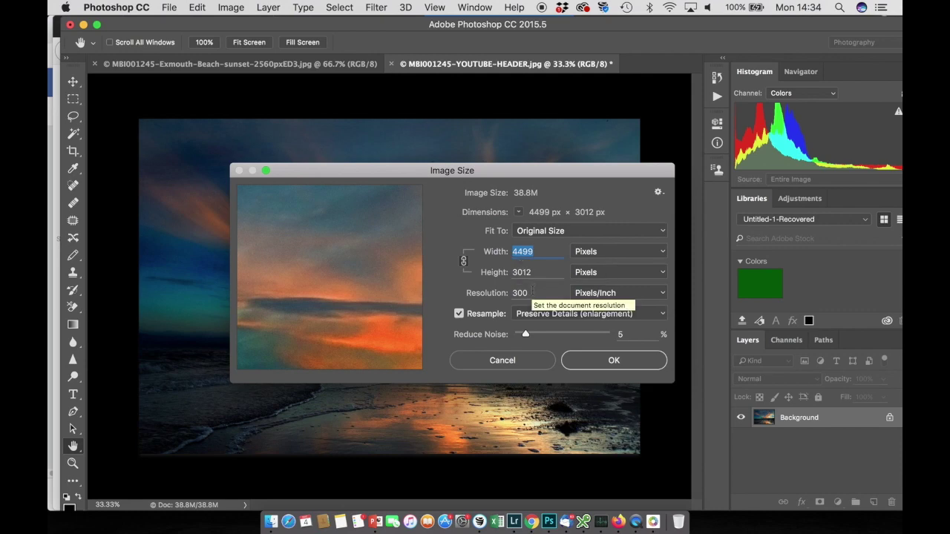
# Close and reopen Image Size, then replace the 4499 width with 2560 px
pyautogui.click(603, 361)
pyautogui.press('z')
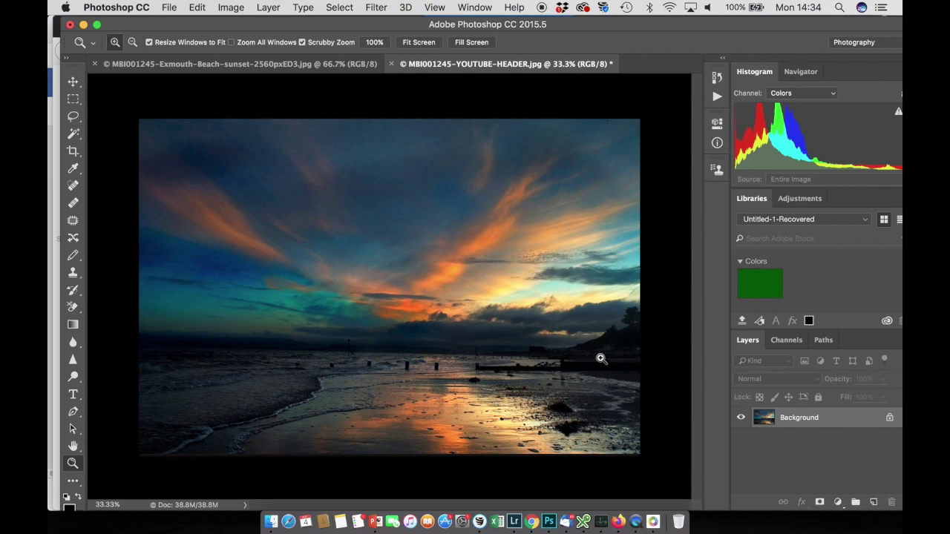
pyautogui.click(231, 8)
pyautogui.click(251, 111)
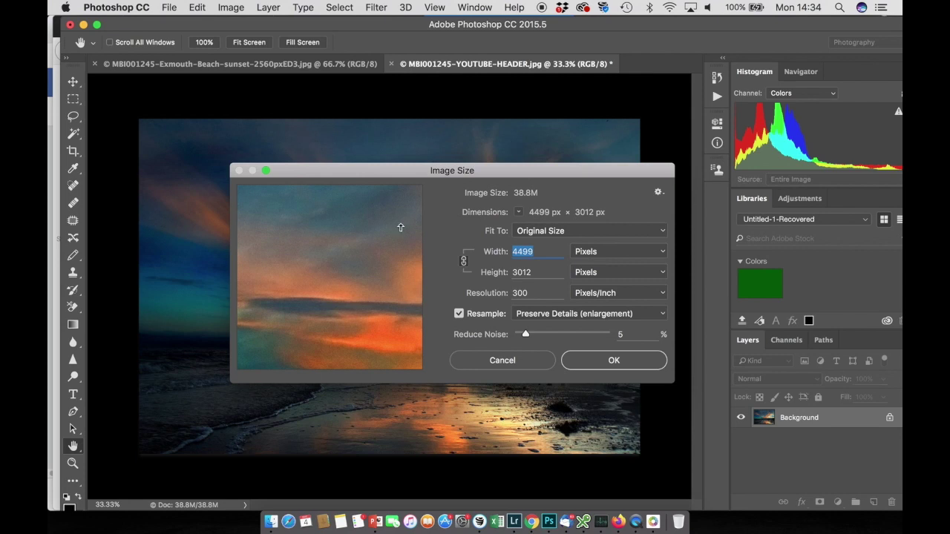
pyautogui.click(543, 251)
pyautogui.press('BackSpace')
pyautogui.press('BackSpace')
pyautogui.press('BackSpace')
pyautogui.press('BackSpace')
pyautogui.write('2560')
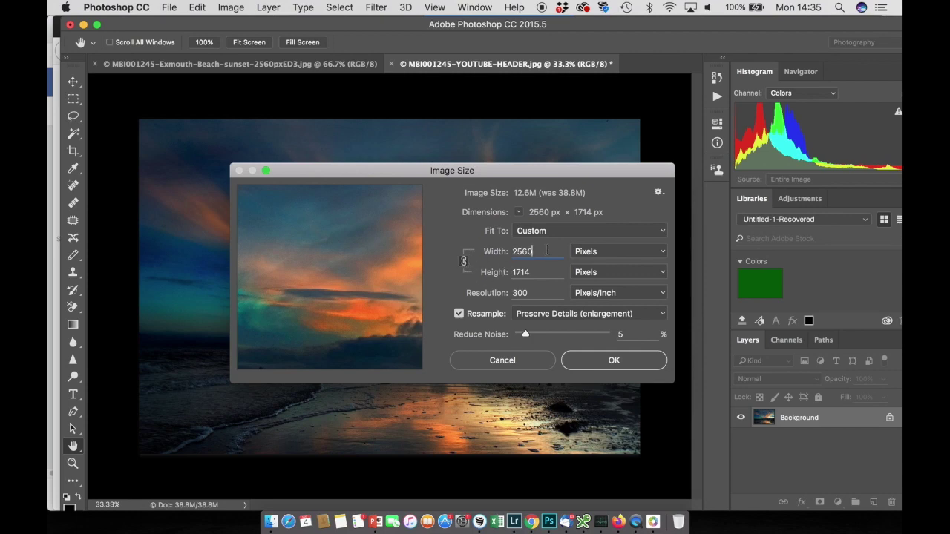
# Link width and height, re-enter 2560 px width, and apply the 2560 × 1714 resize
pyautogui.press('BackSpace')
pyautogui.press('BackSpace')
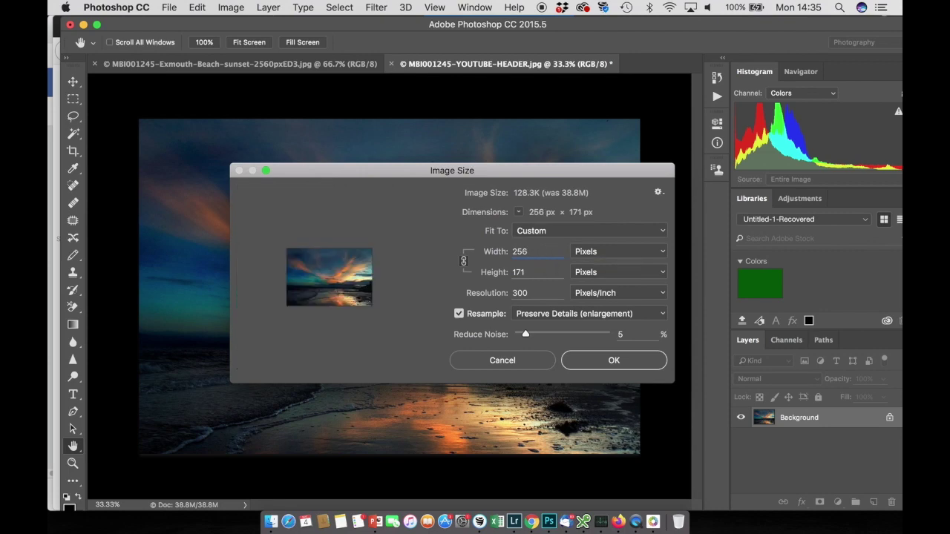
pyautogui.write('60')
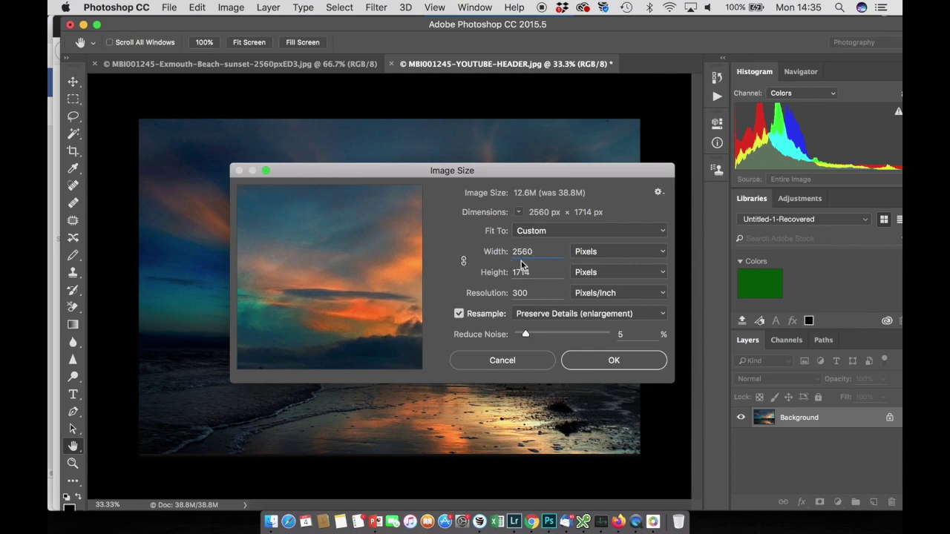
pyautogui.press('BackSpace')
pyautogui.press('BackSpace')
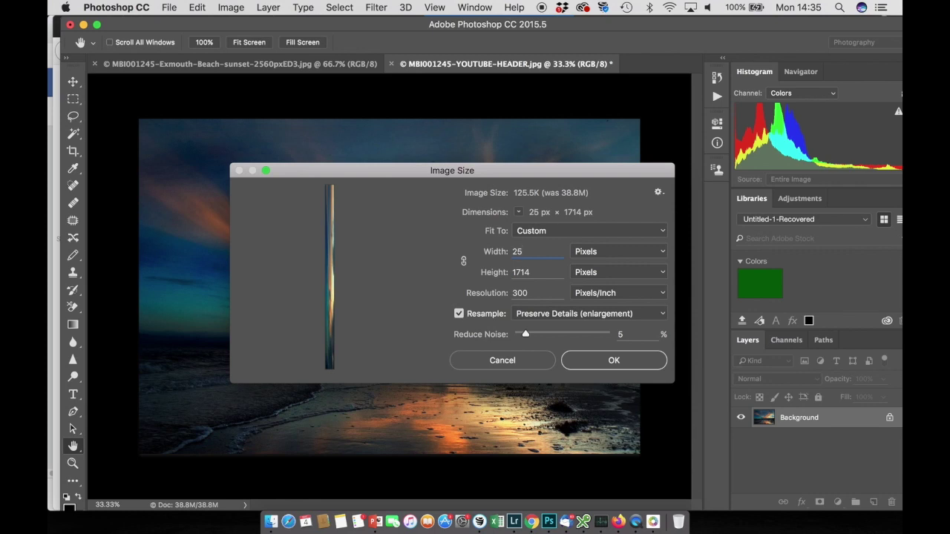
pyautogui.write('60')
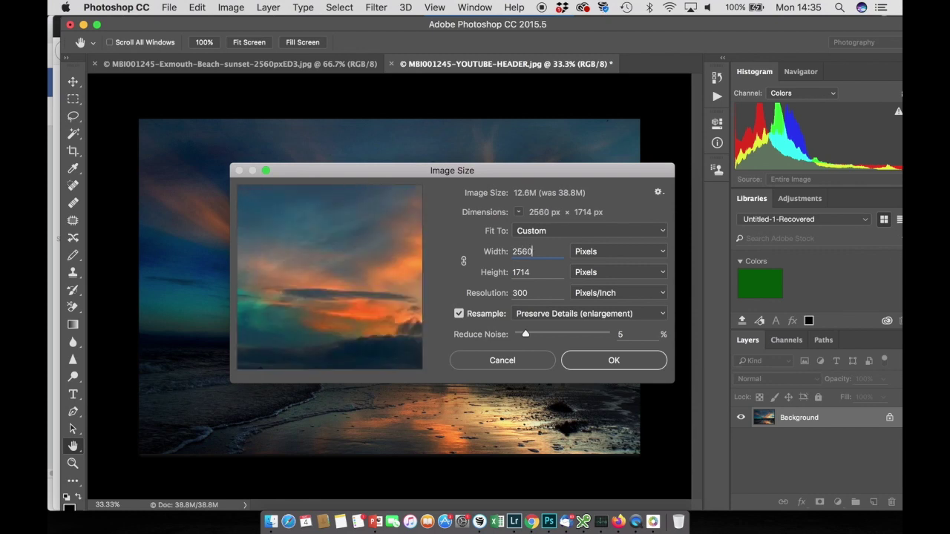
pyautogui.click(463, 261)
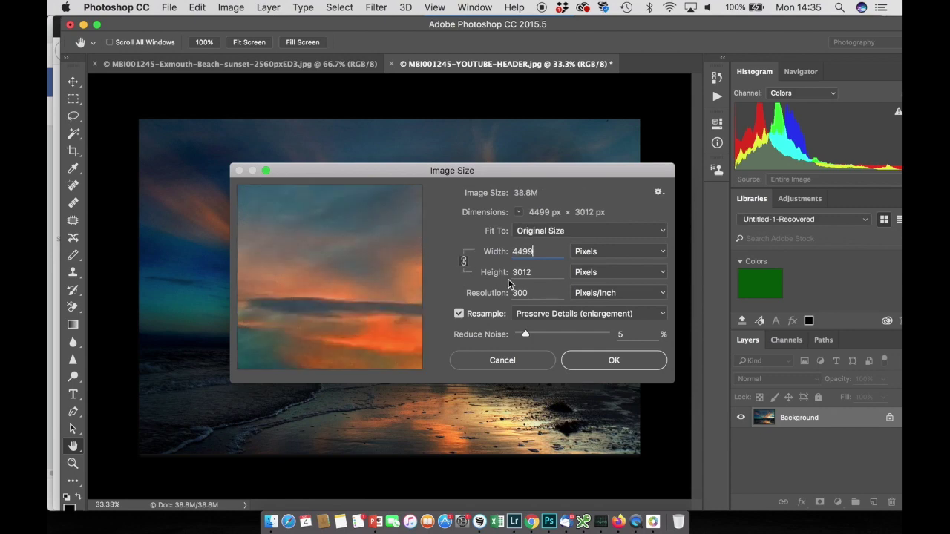
pyautogui.press('BackSpace')
pyautogui.press('BackSpace')
pyautogui.press('BackSpace')
pyautogui.press('BackSpace')
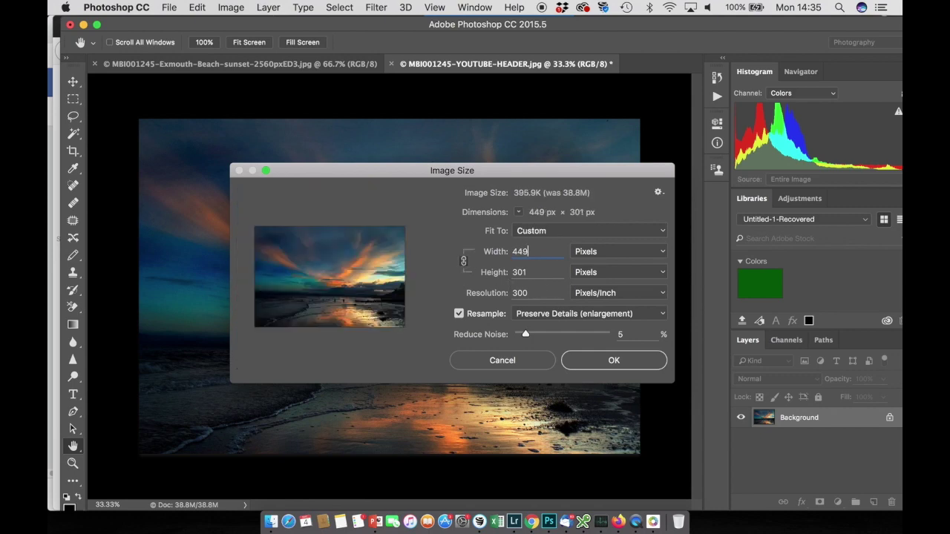
pyautogui.write('2560')
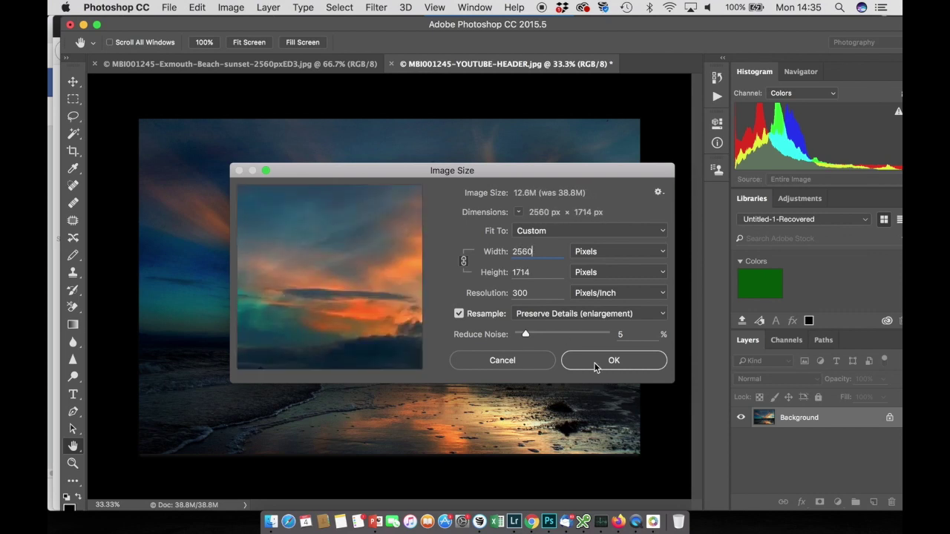
pyautogui.click(614, 361)
# Zoom to 50% and set the Rectangular Marquee style to Fixed Ratio
pyautogui.press('z')
pyautogui.click(406, 298)
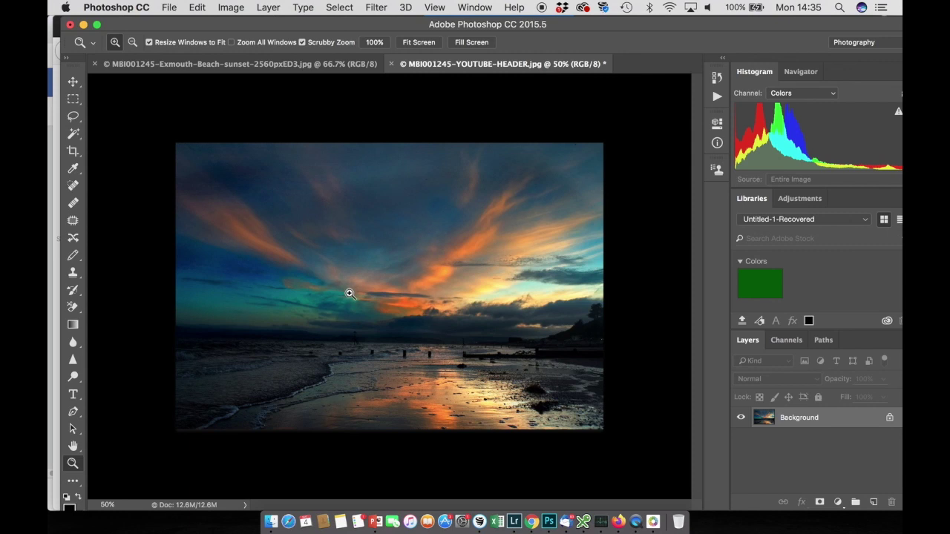
pyautogui.click(72, 99)
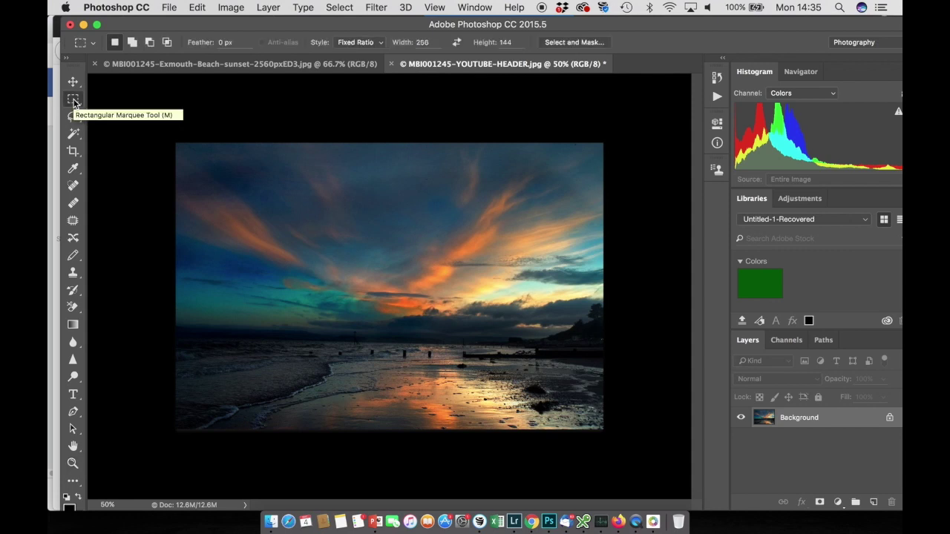
pyautogui.click(381, 46)
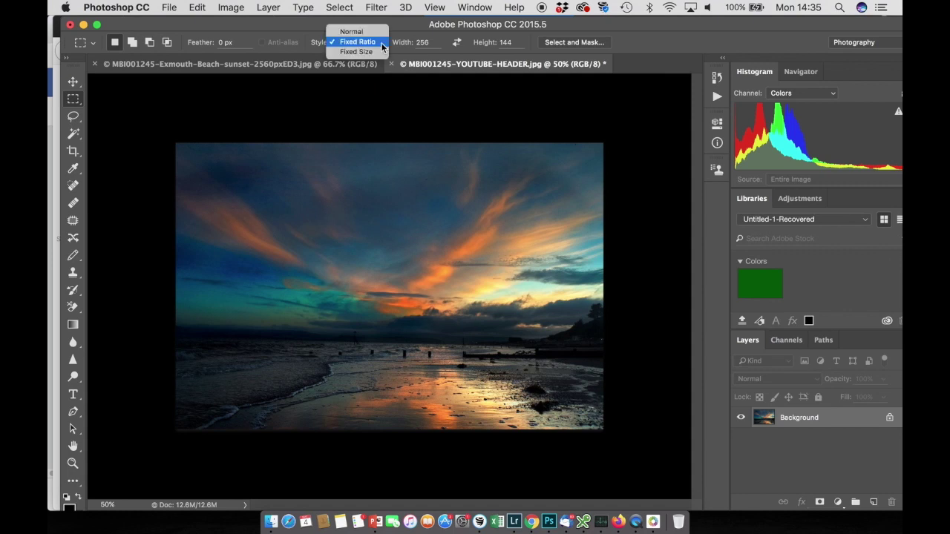
pyautogui.click(377, 31)
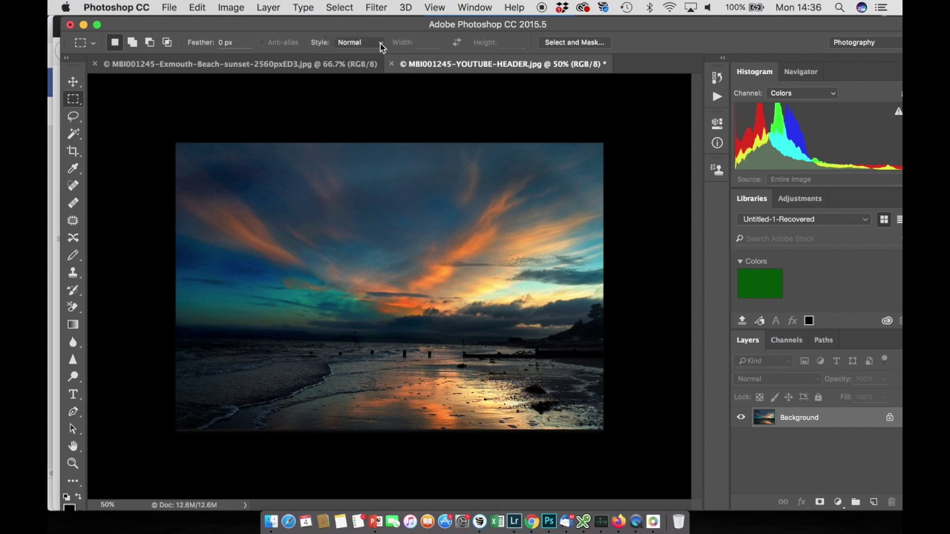
pyautogui.click(381, 46)
pyautogui.click(379, 54)
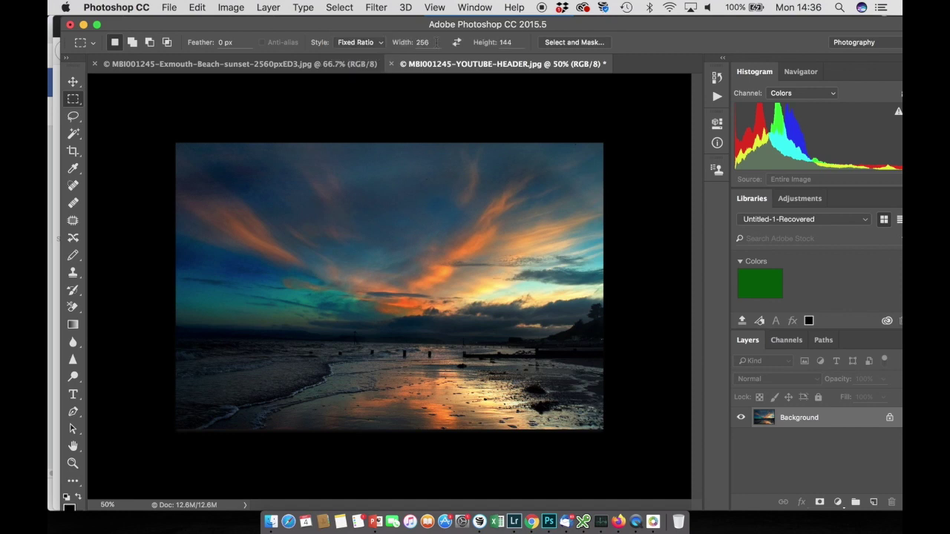
# Set the ratio to 256 × 144, drag a full-width selection, and move it down
pyautogui.click(437, 43)
pyautogui.click(438, 43)
pyautogui.moveTo(176, 142); pyautogui.dragTo(623, 391)
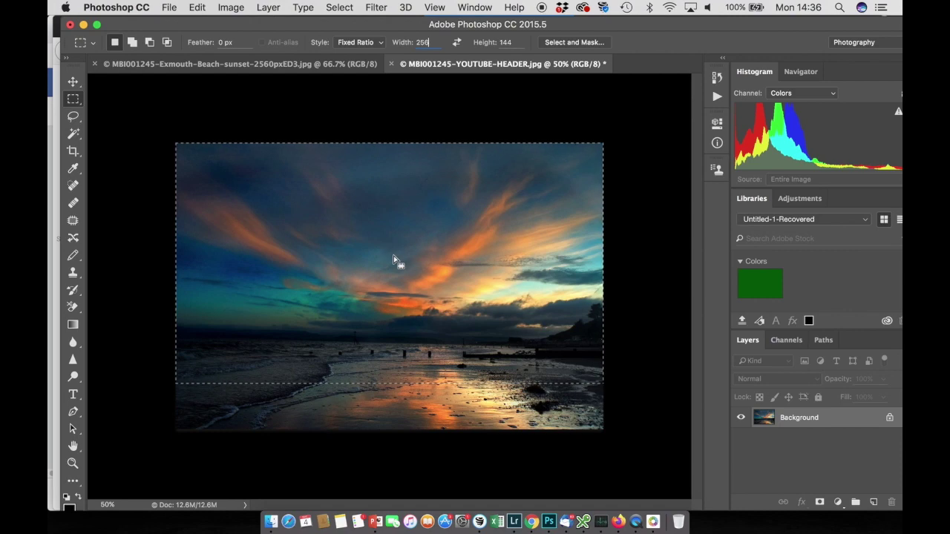
pyautogui.moveTo(394, 258); pyautogui.dragTo(394, 301)
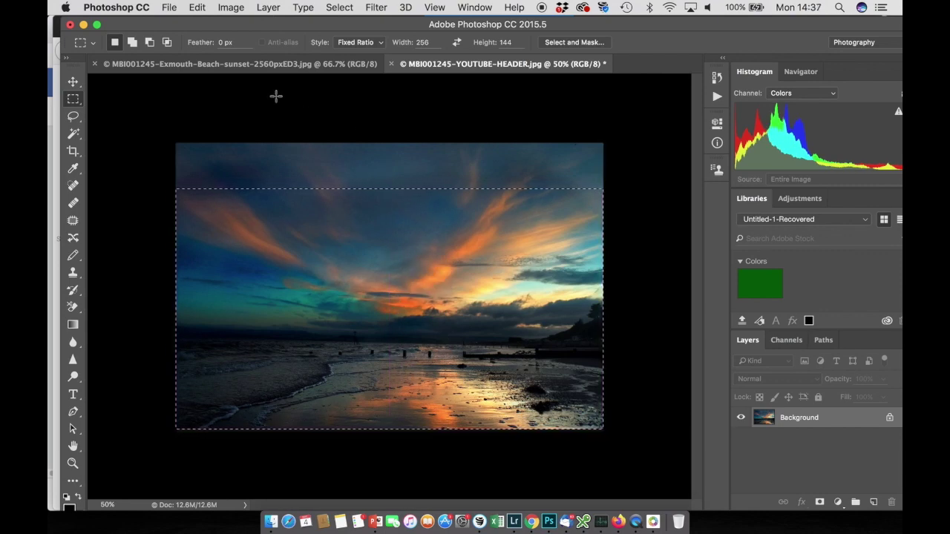
# Crop the image to the marquee selection with Image > Crop
pyautogui.click(231, 9)
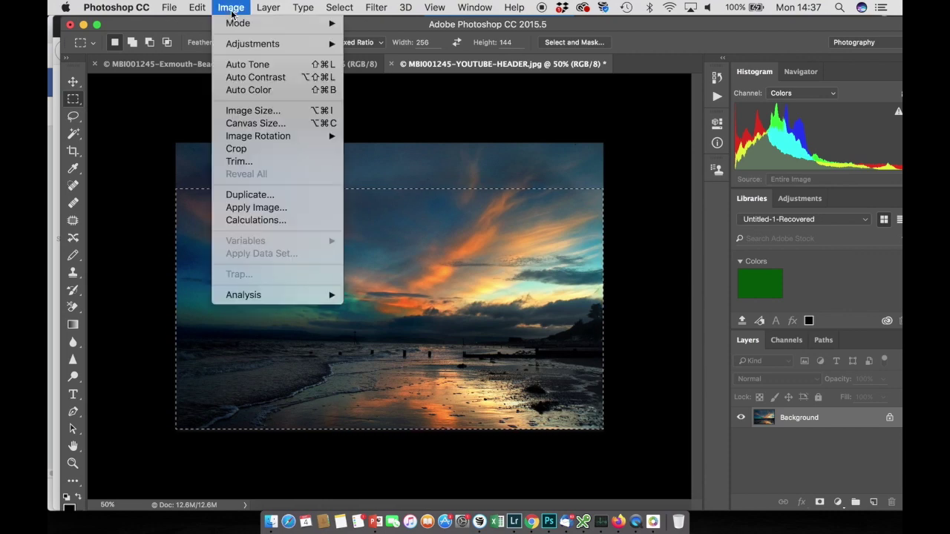
pyautogui.click(245, 149)
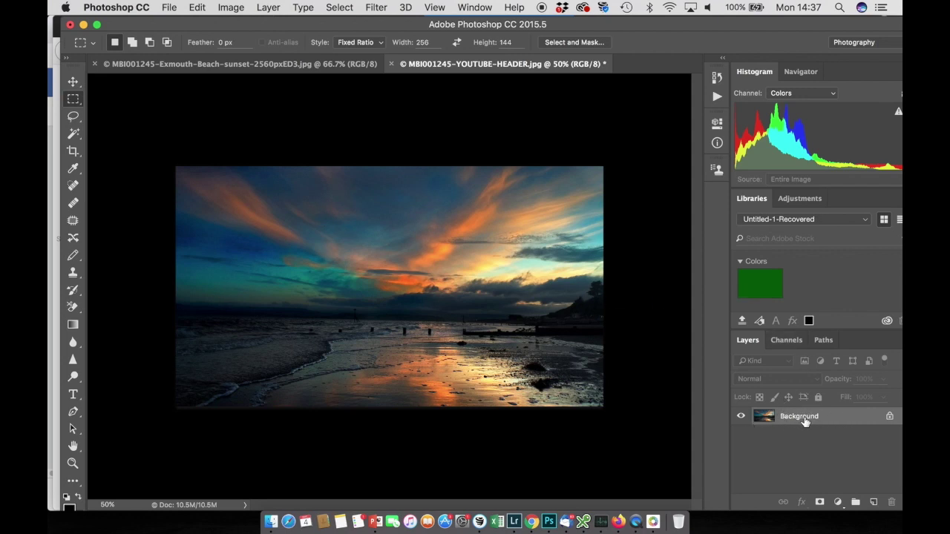
# Place a 36 pt Brush Script Std text line in the left sky with the photographer's business title
pyautogui.click(74, 395)
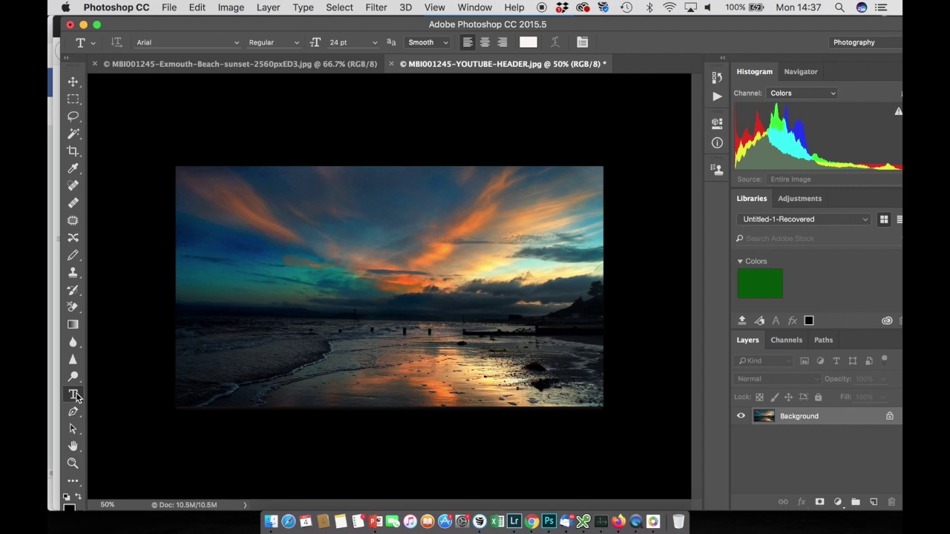
pyautogui.click(268, 272)
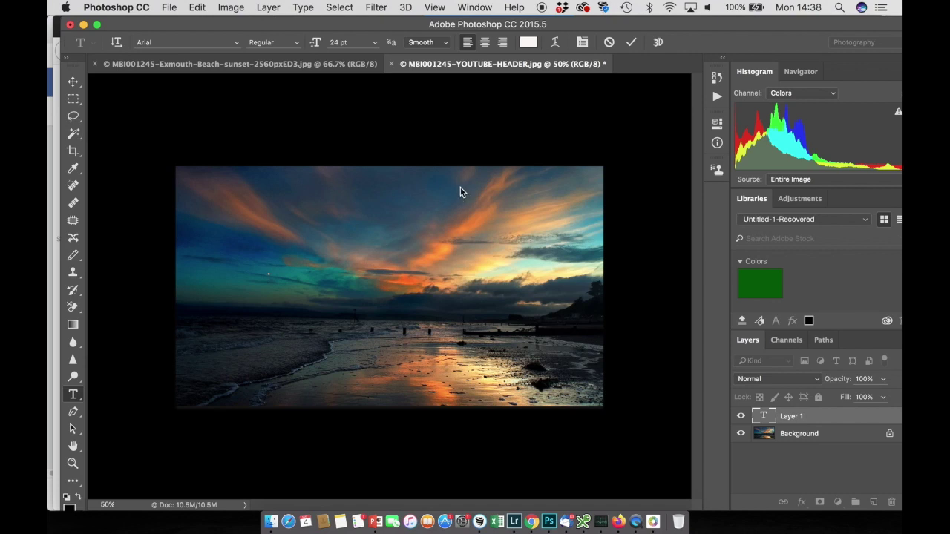
pyautogui.click(236, 42)
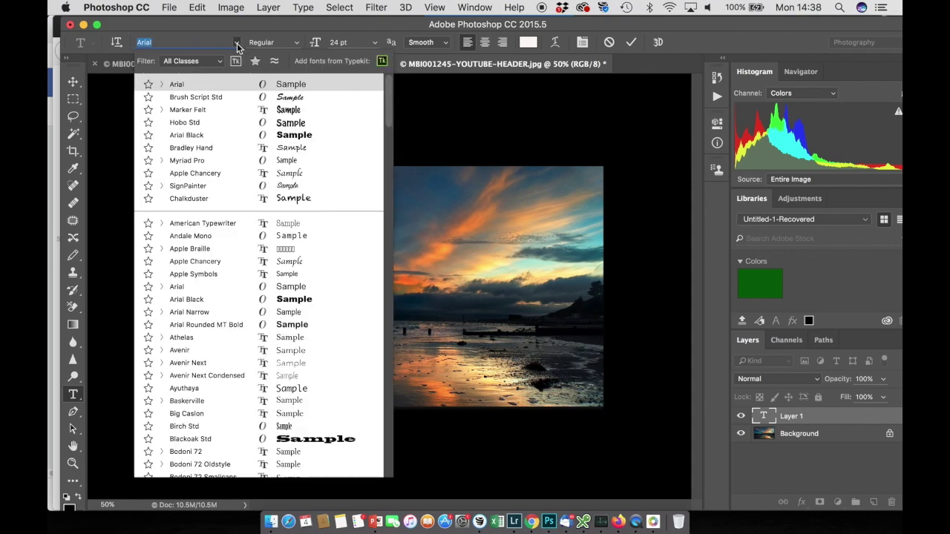
pyautogui.click(232, 97)
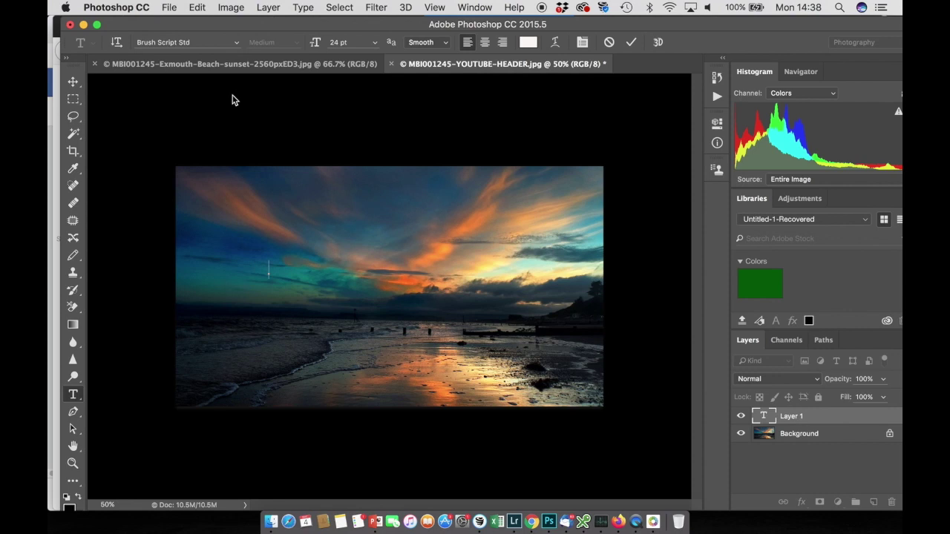
pyautogui.click(375, 43)
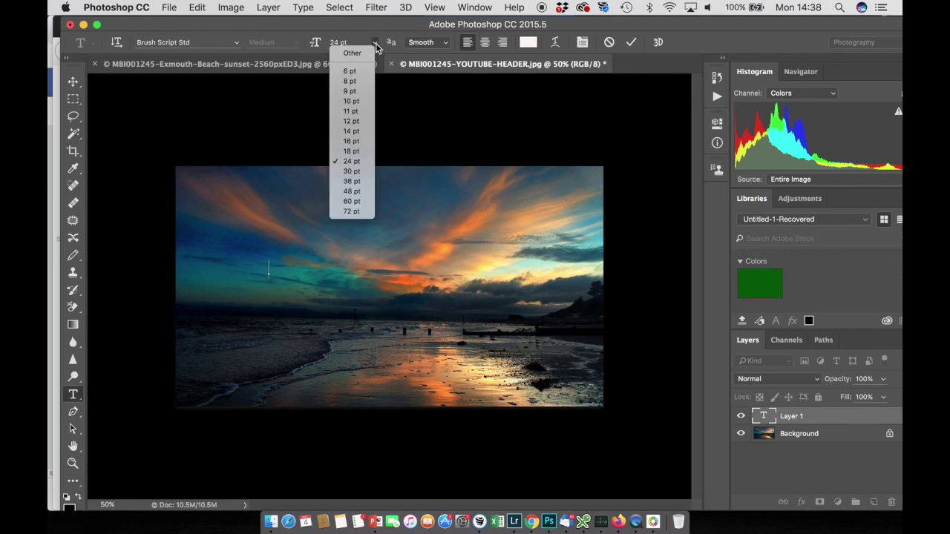
pyautogui.click(361, 181)
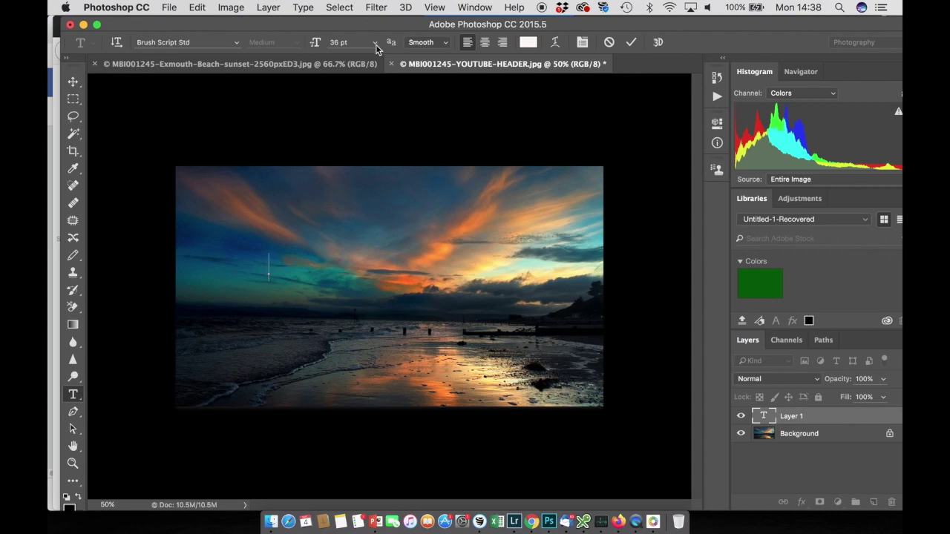
pyautogui.write('Colin')
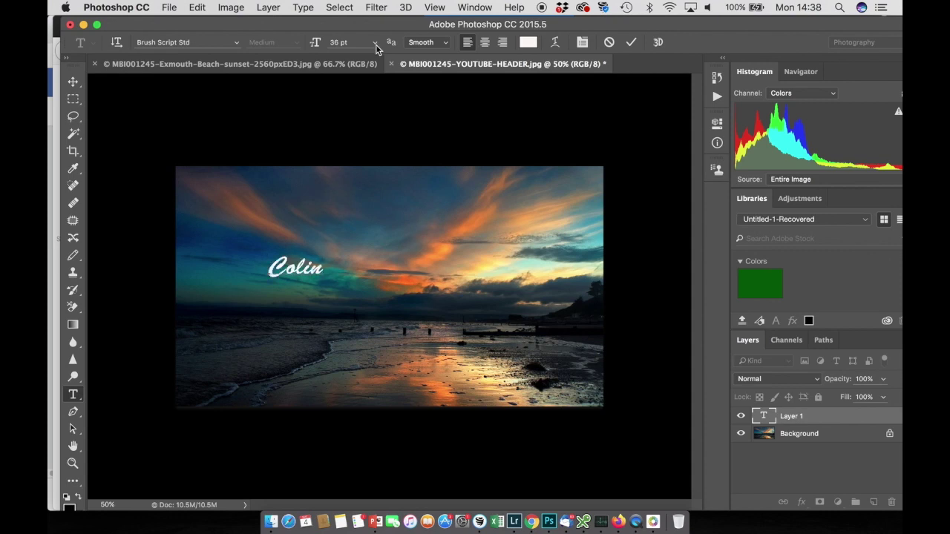
pyautogui.write(' Munro')
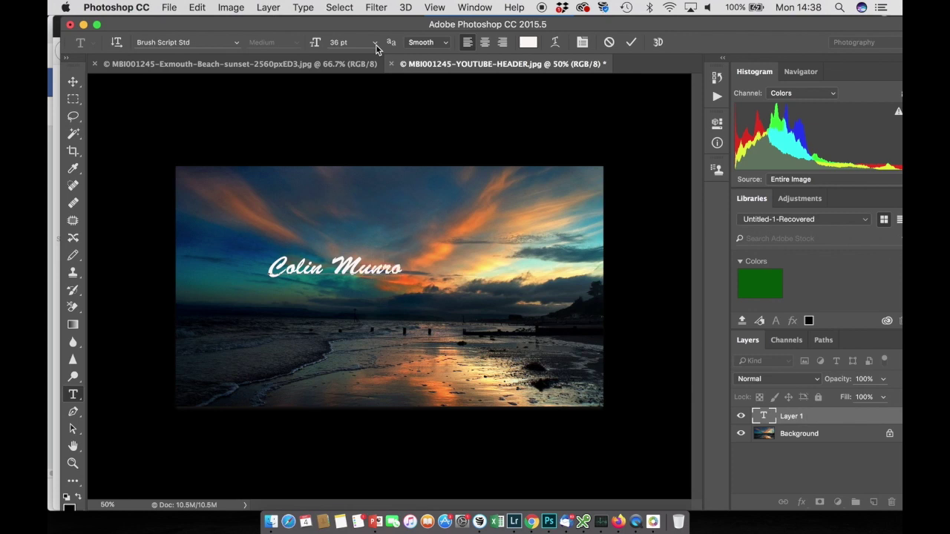
pyautogui.write(' Phot')
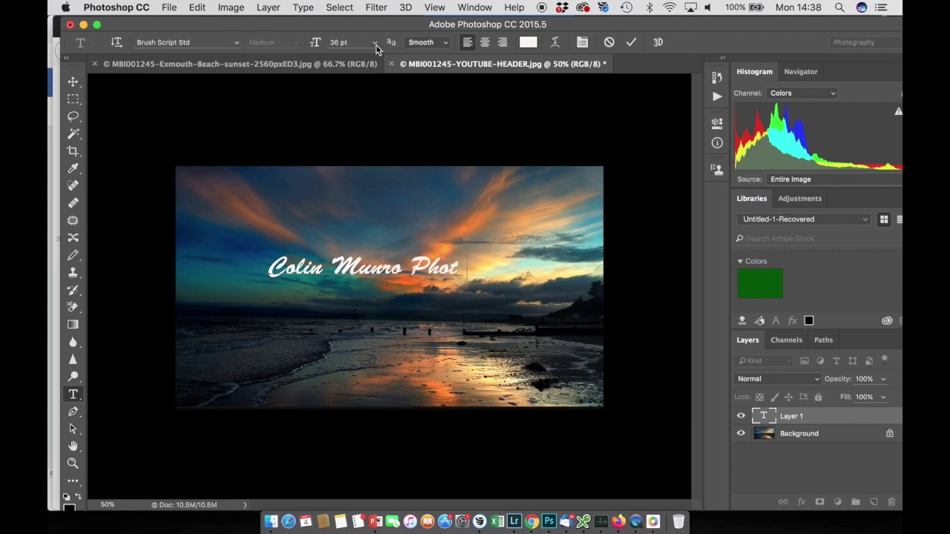
pyautogui.write('osgraphy')
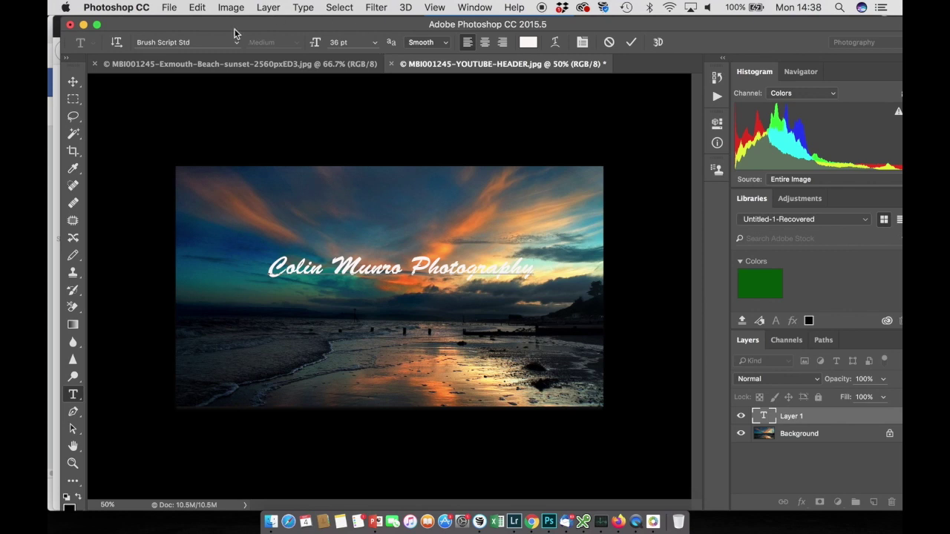
# Commit the title, then move, slightly shrink and centre it in the sky, applying the transform
pyautogui.click(73, 84)
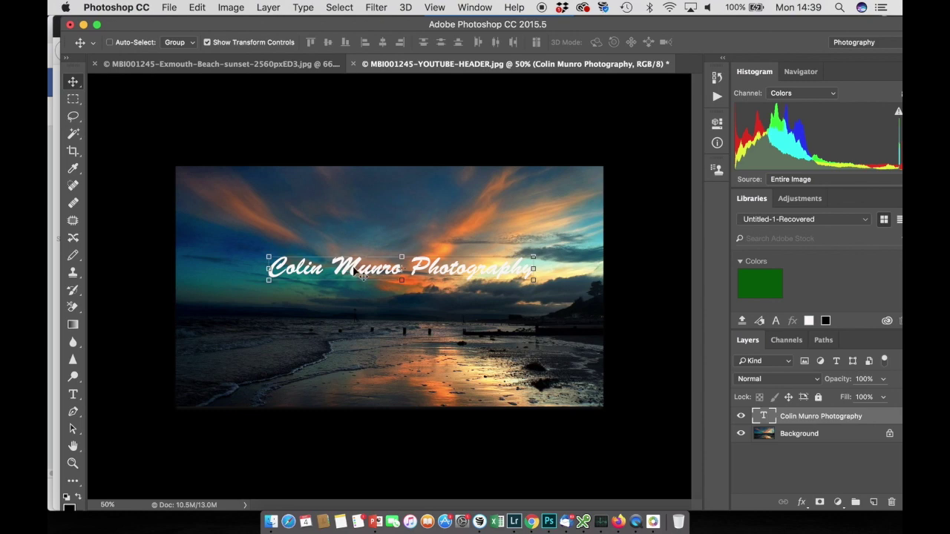
pyautogui.moveTo(363, 276)
pyautogui.mouseDown()
pyautogui.moveTo(351, 272)
pyautogui.moveTo(354, 280)
pyautogui.moveTo(356, 268)
pyautogui.mouseUp()
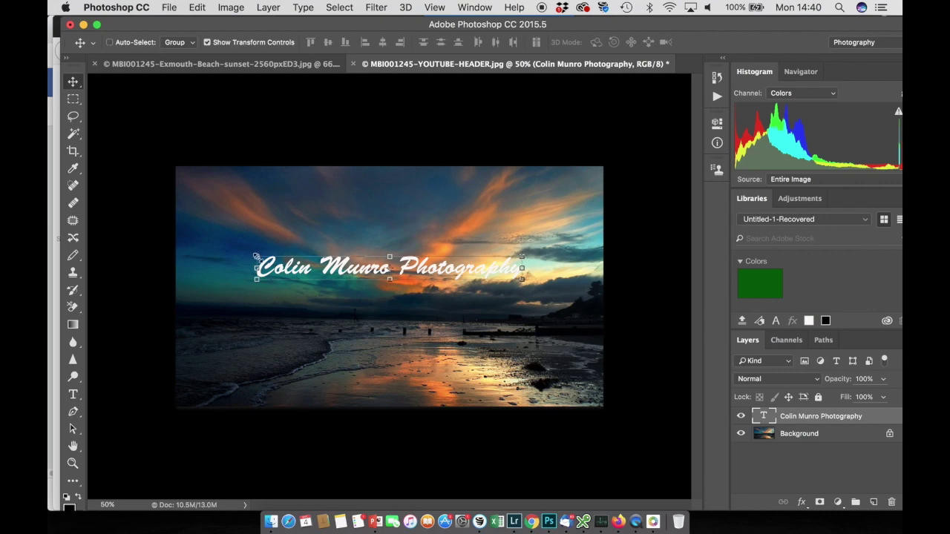
pyautogui.moveTo(256, 256); pyautogui.dragTo(276, 261)
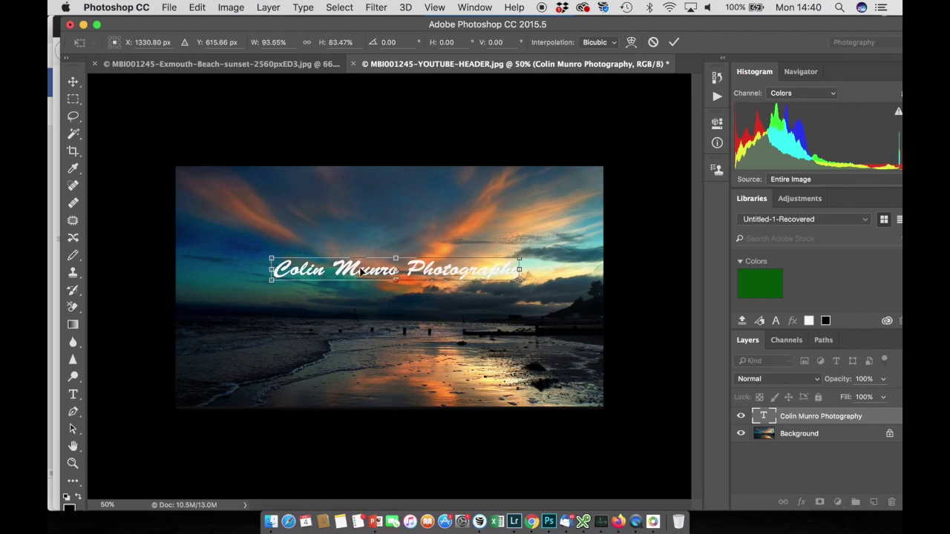
pyautogui.moveTo(360, 272); pyautogui.dragTo(360, 272)
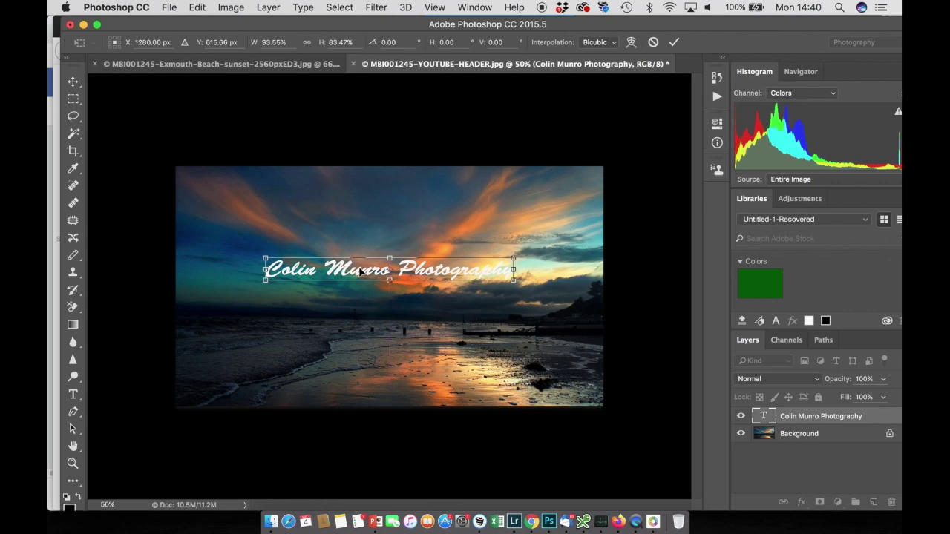
pyautogui.click(74, 82)
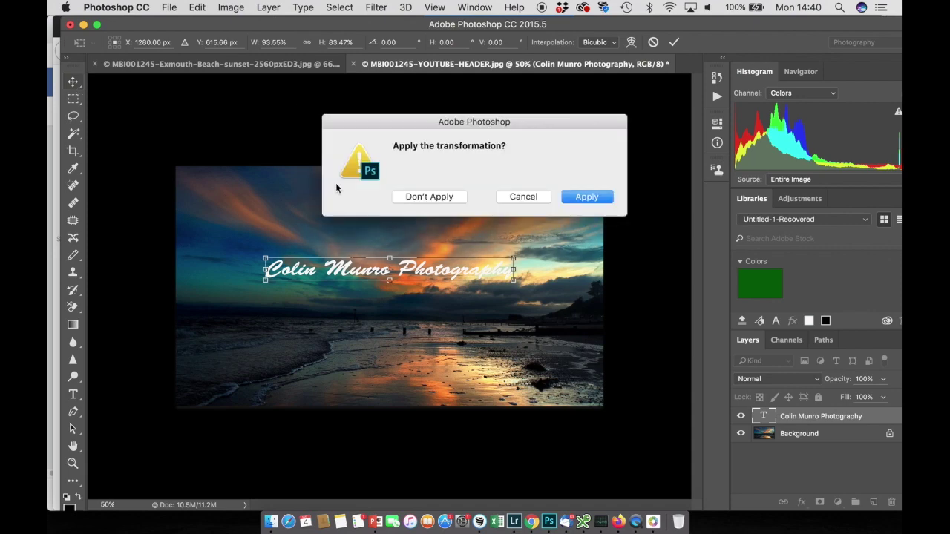
pyautogui.click(586, 197)
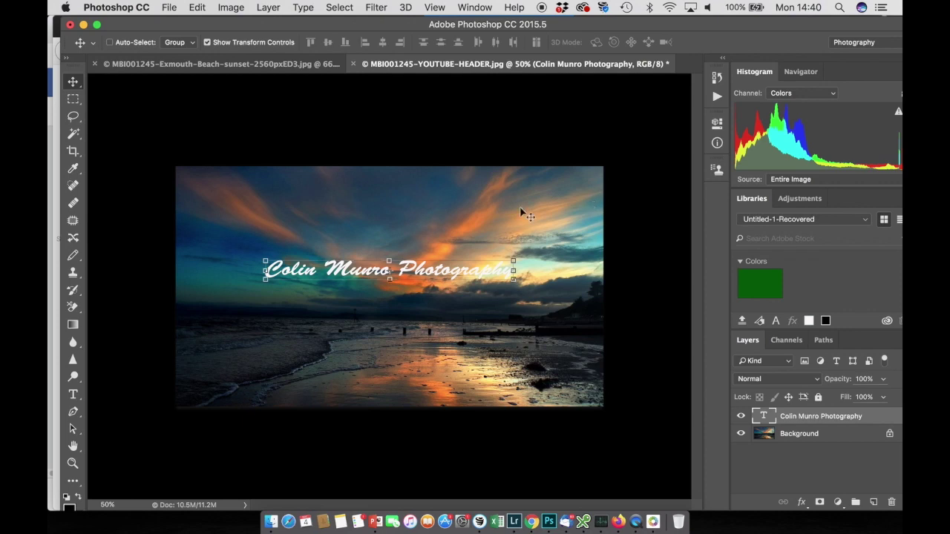
# Start a new Arial text line below the title, trying 24 pt first
pyautogui.click(73, 396)
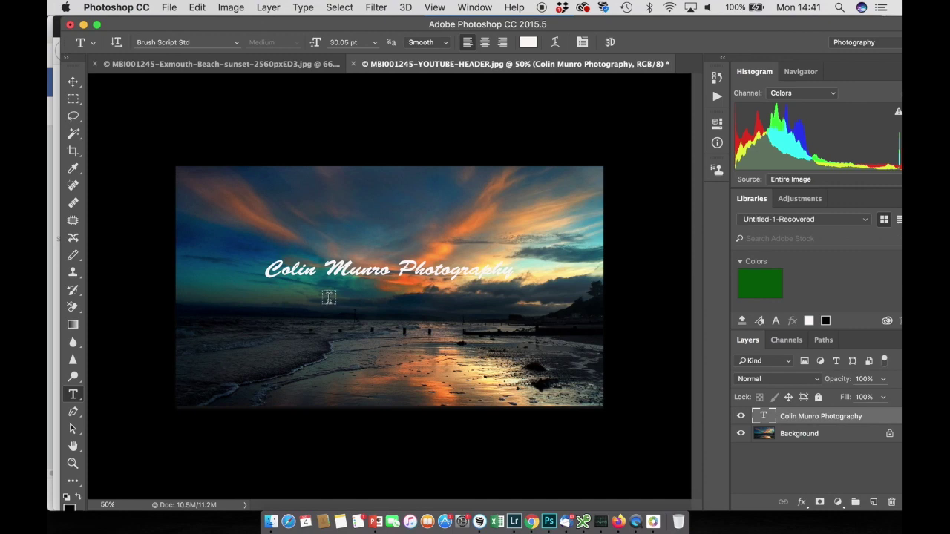
pyautogui.click(329, 297)
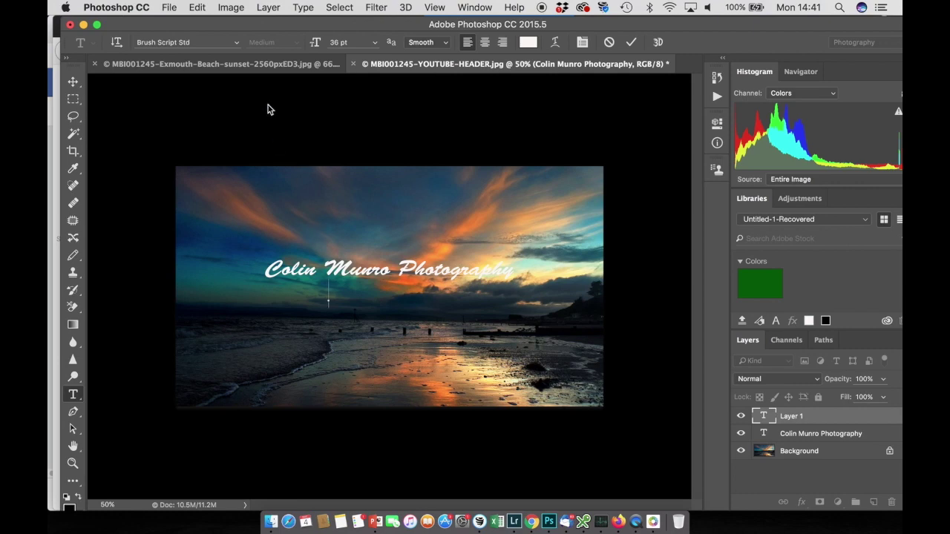
pyautogui.click(237, 43)
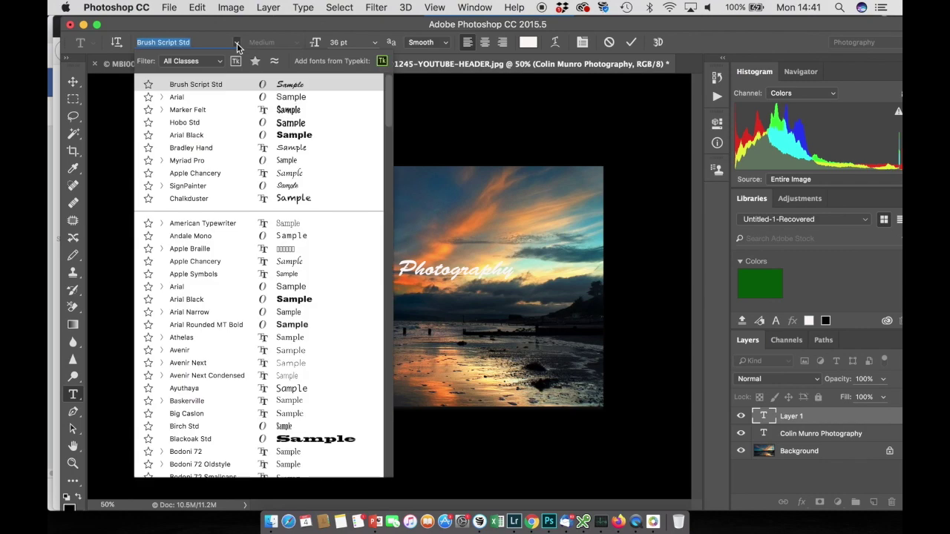
pyautogui.click(236, 97)
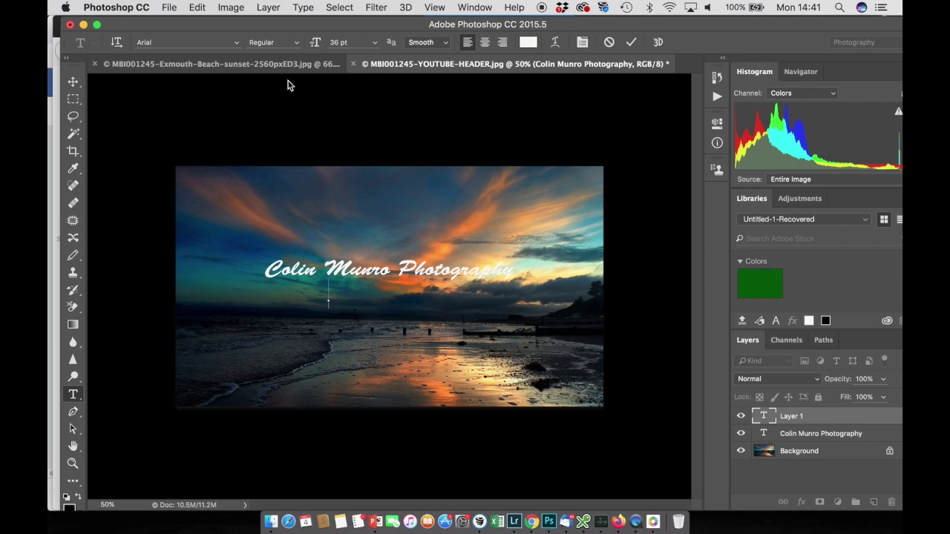
pyautogui.click(376, 44)
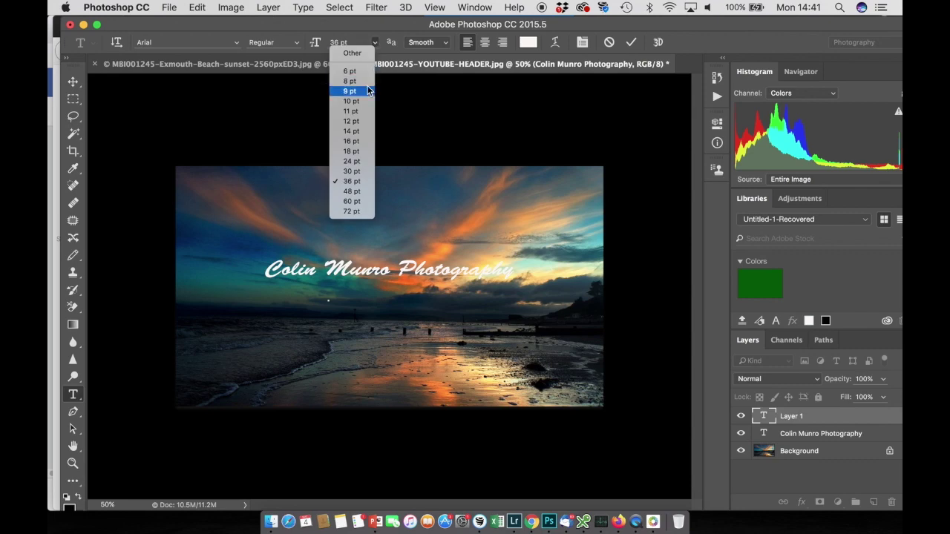
pyautogui.click(363, 162)
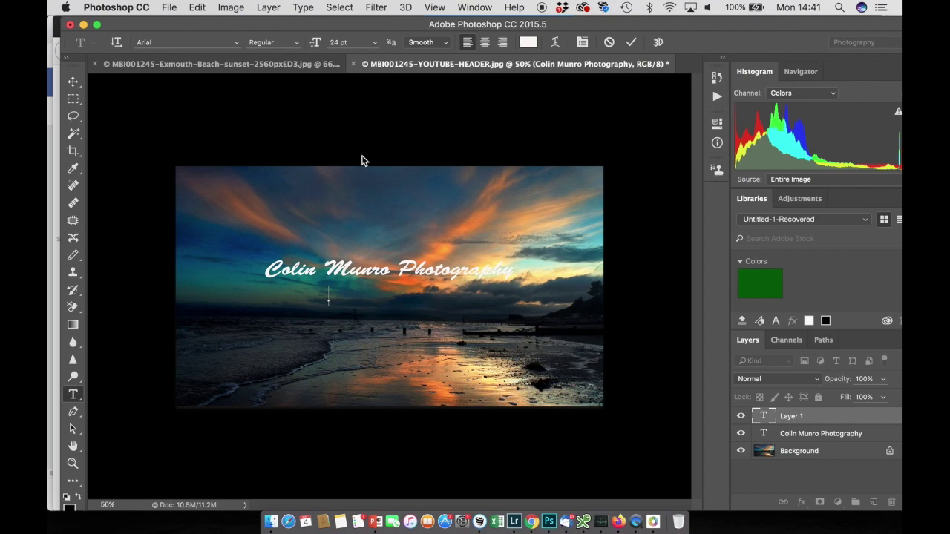
pyautogui.write('www')
pyautogui.press('BackSpace')
pyautogui.press('BackSpace')
pyautogui.press('BackSpace')
# Switch to 18 pt and type the photographer's website address in capitals ending in '.COM'
pyautogui.click(376, 44)
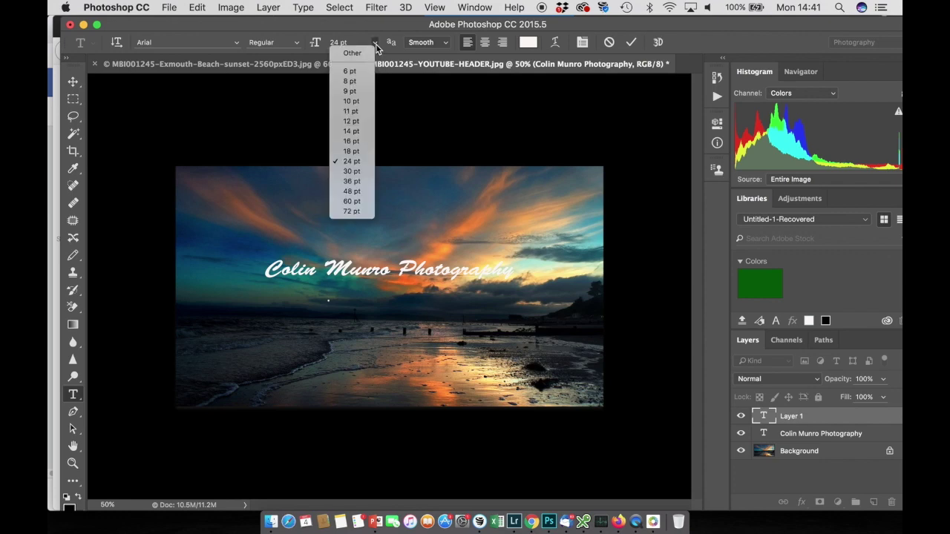
pyautogui.click(359, 153)
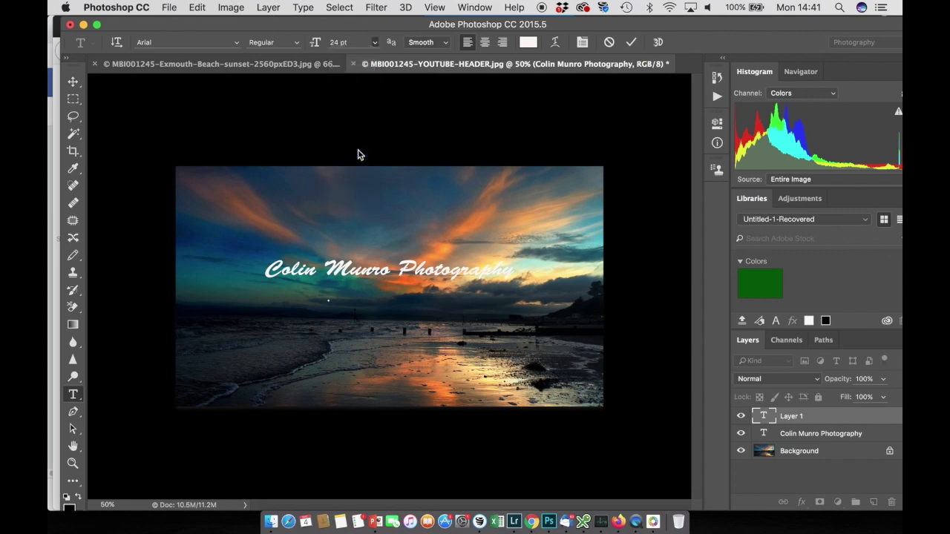
pyautogui.write('www.COL')
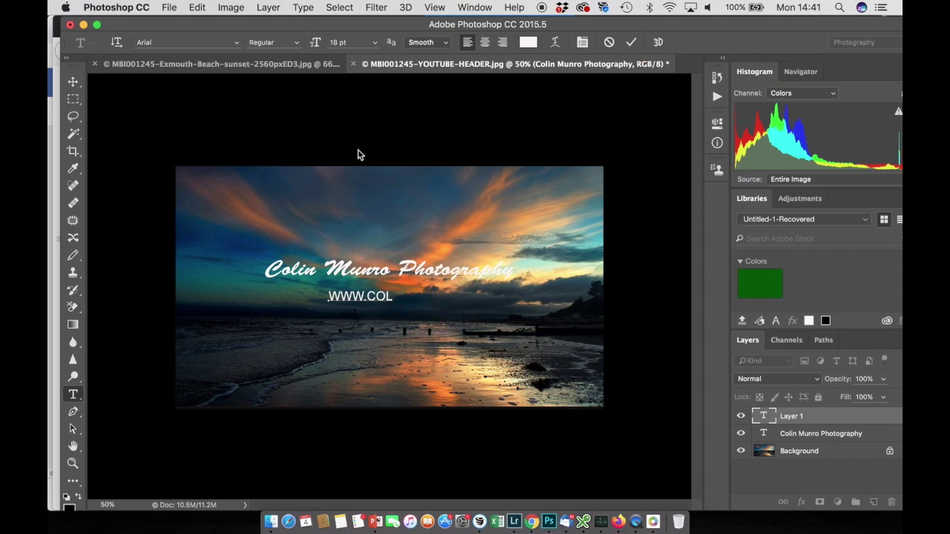
pyautogui.write('INMUNROPHOTO')
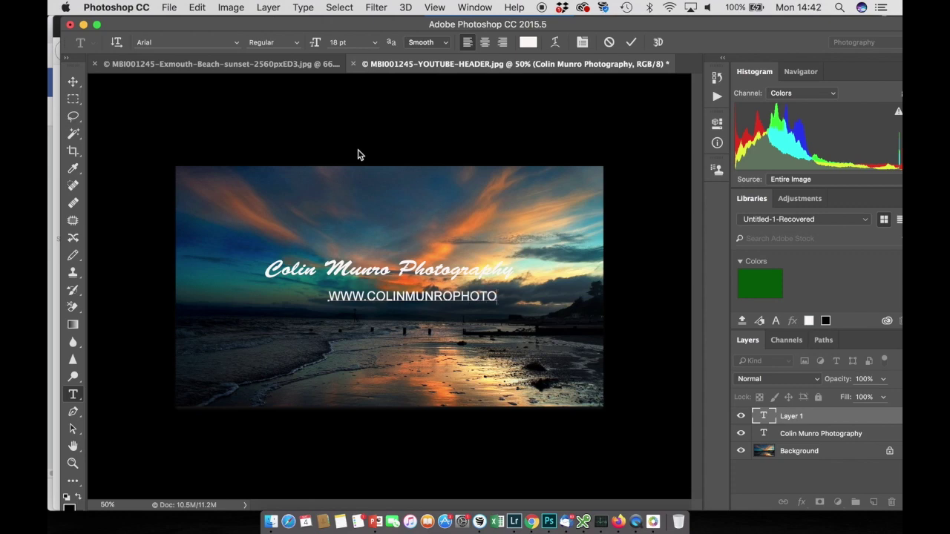
pyautogui.write('GRAPHY')
pyautogui.write('.COM')
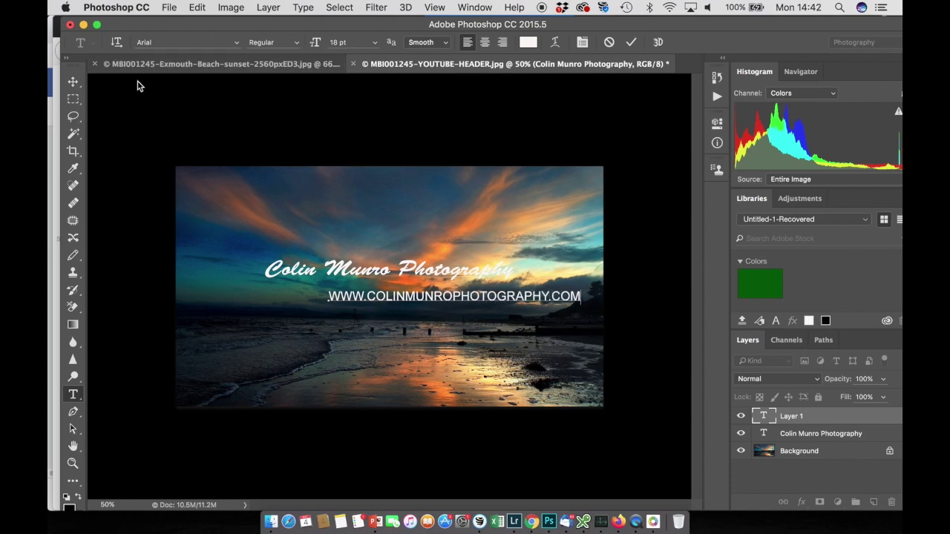
# Commit the URL, move it under the title, and scale it to 78% width, 92% height
pyautogui.click(74, 83)
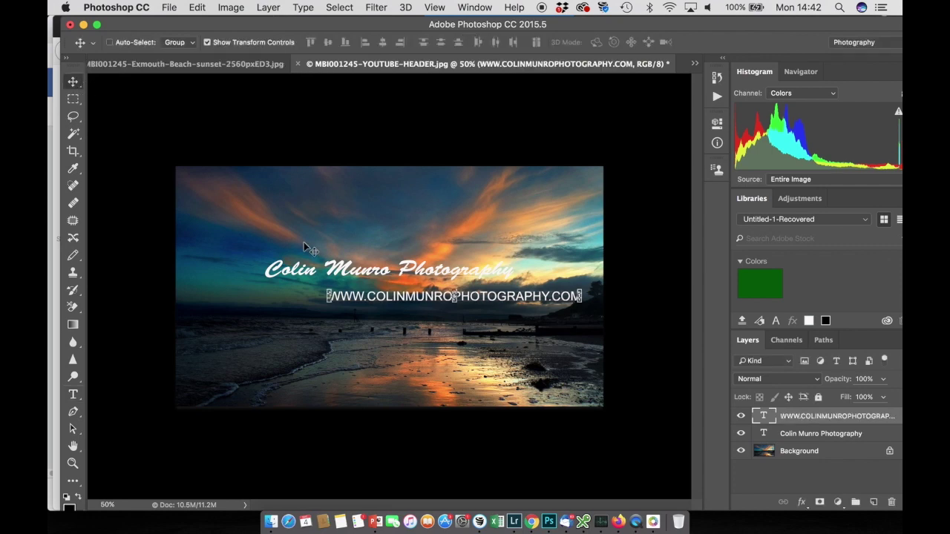
pyautogui.moveTo(407, 302); pyautogui.dragTo(339, 301)
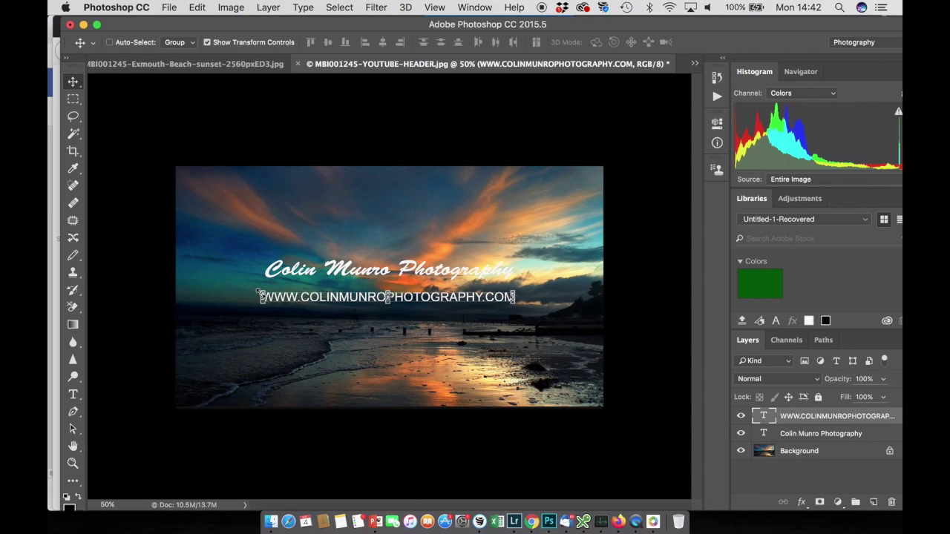
pyautogui.moveTo(259, 296); pyautogui.dragTo(317, 295)
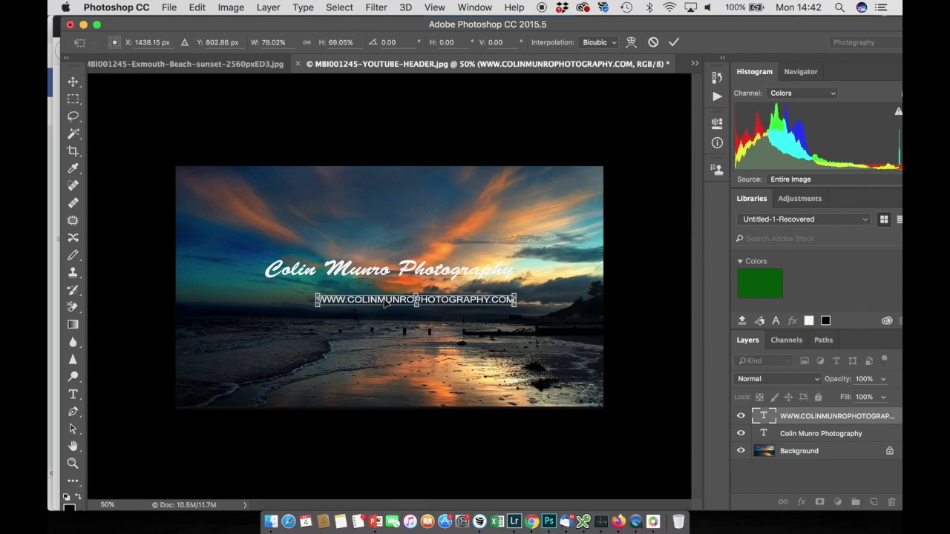
pyautogui.moveTo(385, 303); pyautogui.dragTo(354, 296)
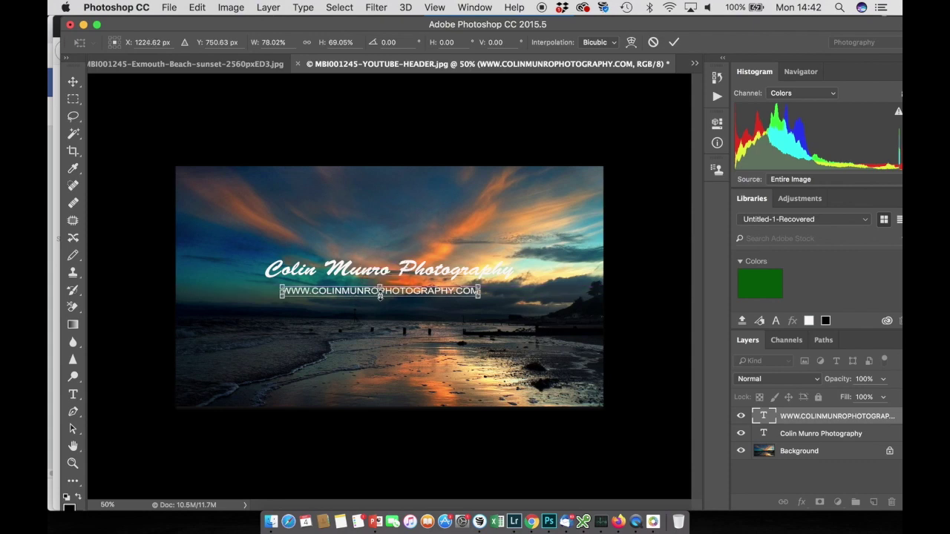
pyautogui.moveTo(380, 295)
pyautogui.mouseDown()
pyautogui.moveTo(380, 317)
pyautogui.moveTo(380, 298)
pyautogui.mouseUp()
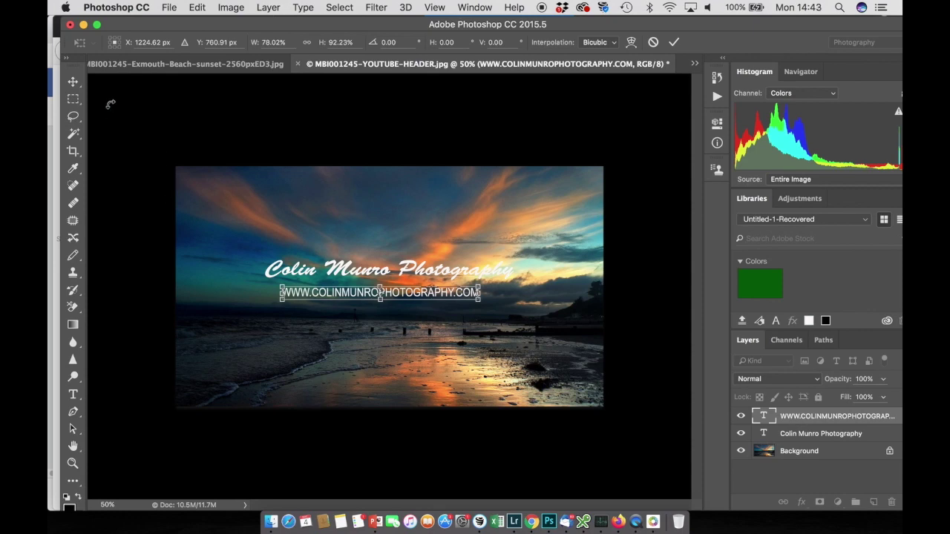
pyautogui.click(73, 82)
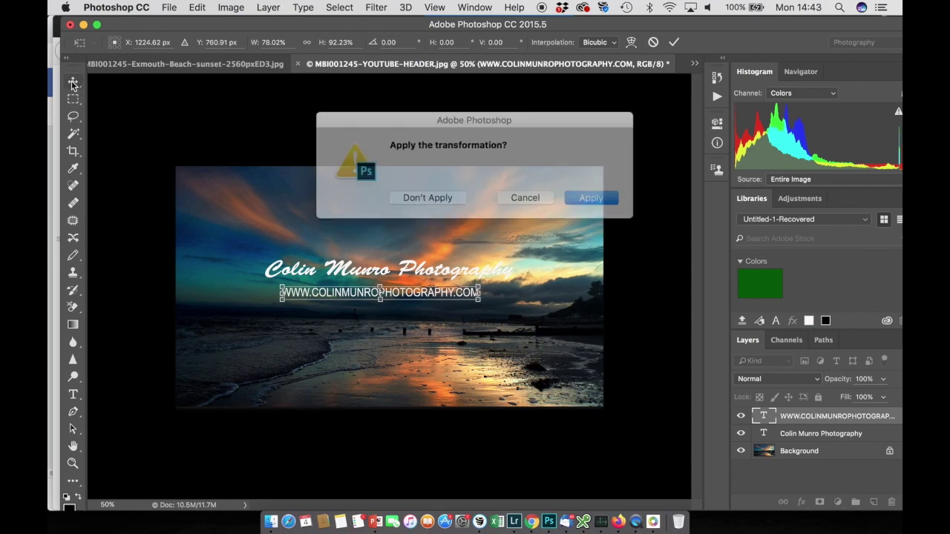
# Commit the Free Transform so the resized website address sits centred beneath the script title
pyautogui.click(586, 197)
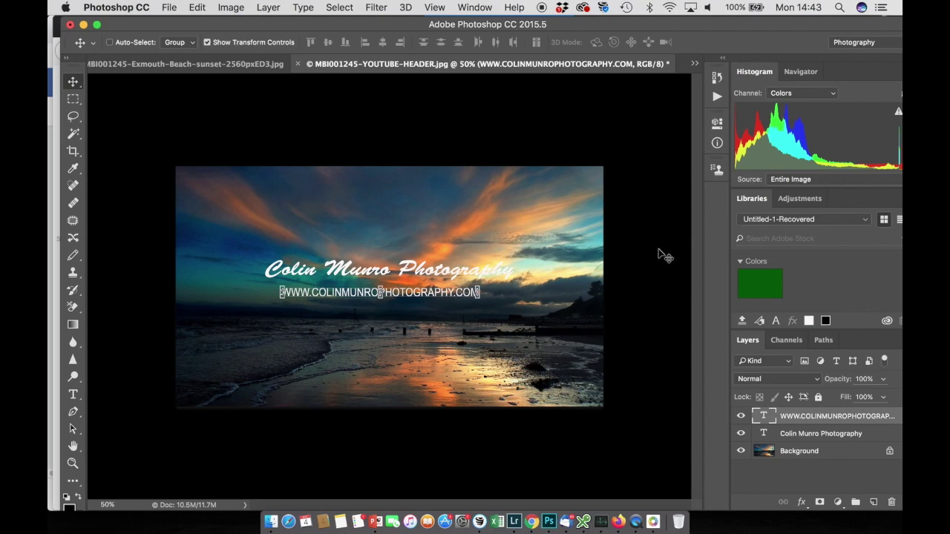
# Make the website address layer semi-transparent at 55% opacity
pyautogui.click(884, 379)
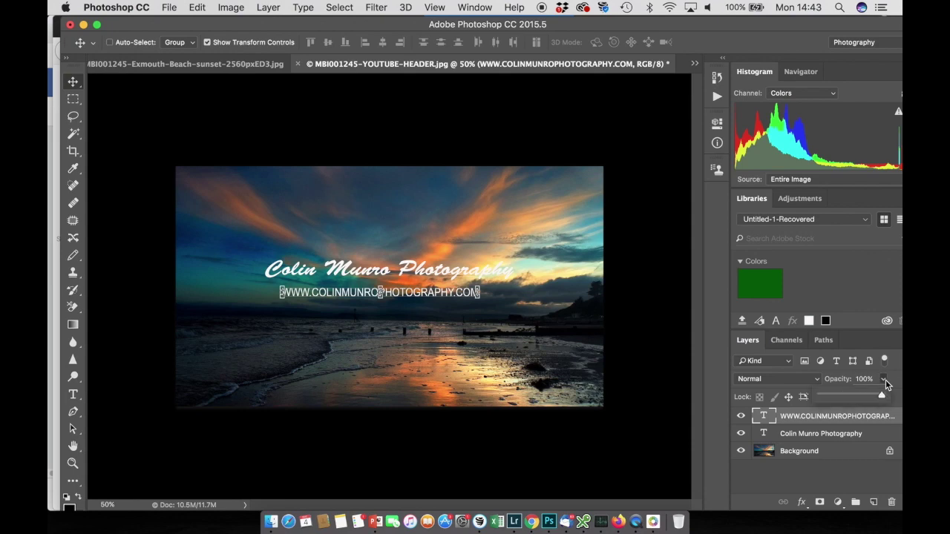
pyautogui.moveTo(881, 398); pyautogui.dragTo(852, 399)
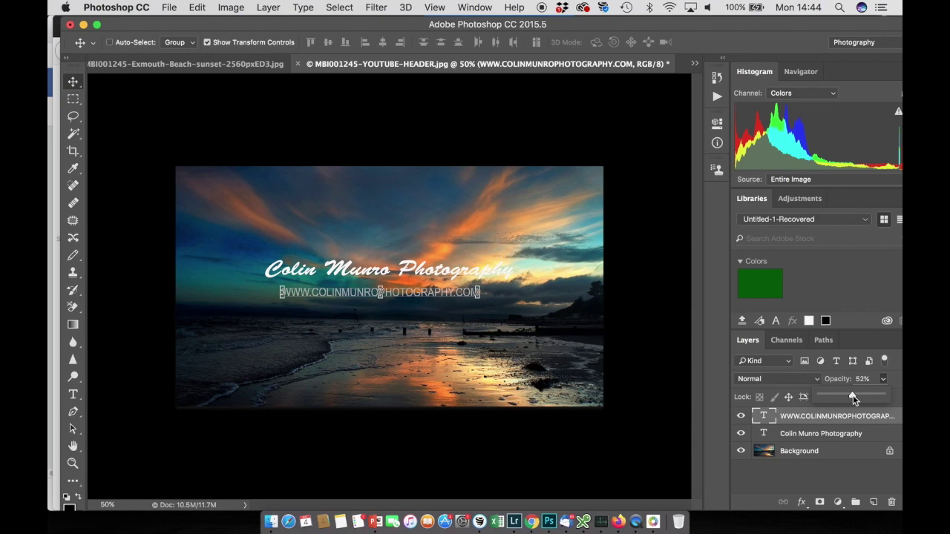
pyautogui.moveTo(852, 396); pyautogui.dragTo(854, 395)
# Select the script title layer and set its opacity to 65%
pyautogui.click(846, 437)
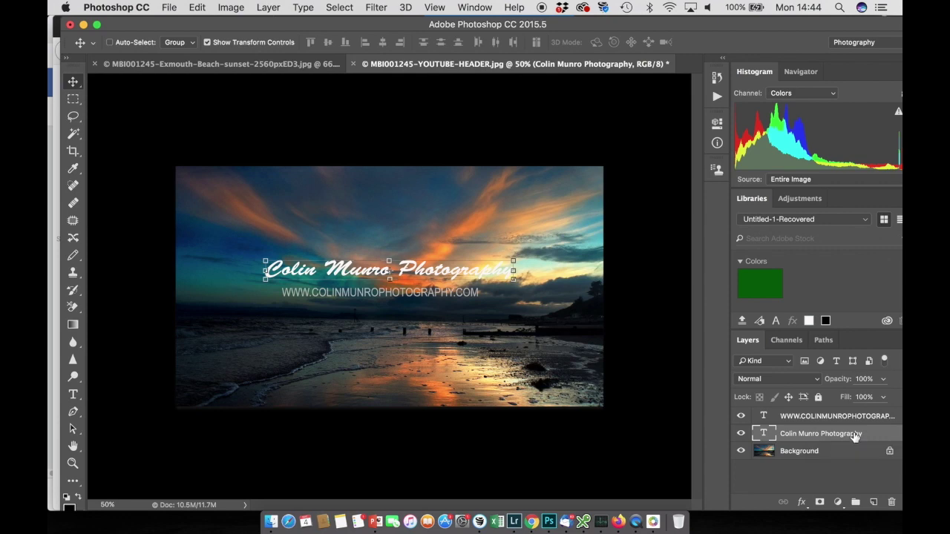
pyautogui.click(863, 418)
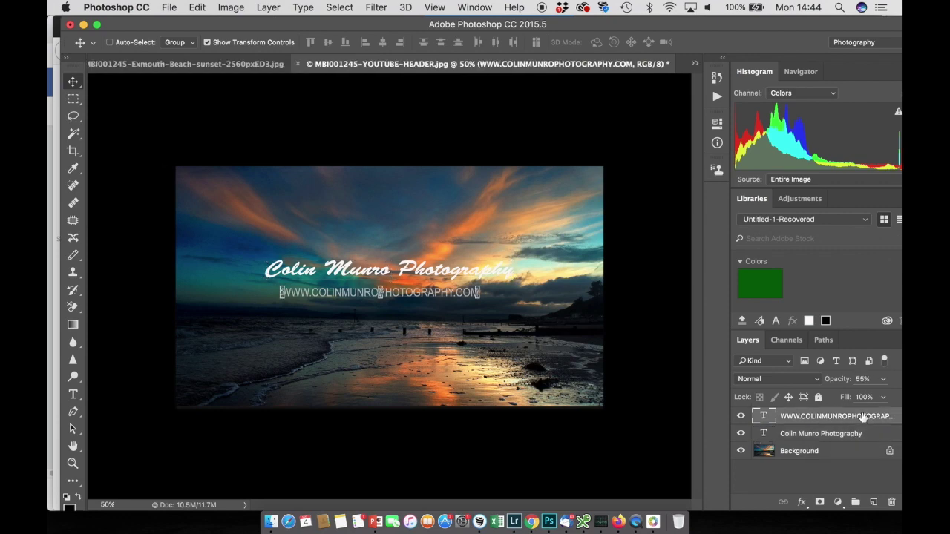
pyautogui.click(862, 435)
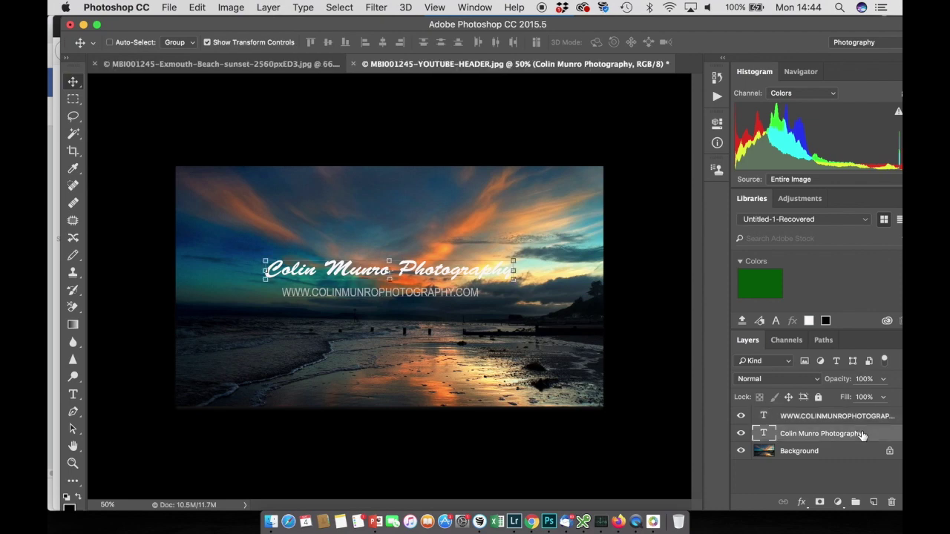
pyautogui.click(884, 381)
pyautogui.moveTo(882, 397); pyautogui.dragTo(858, 399)
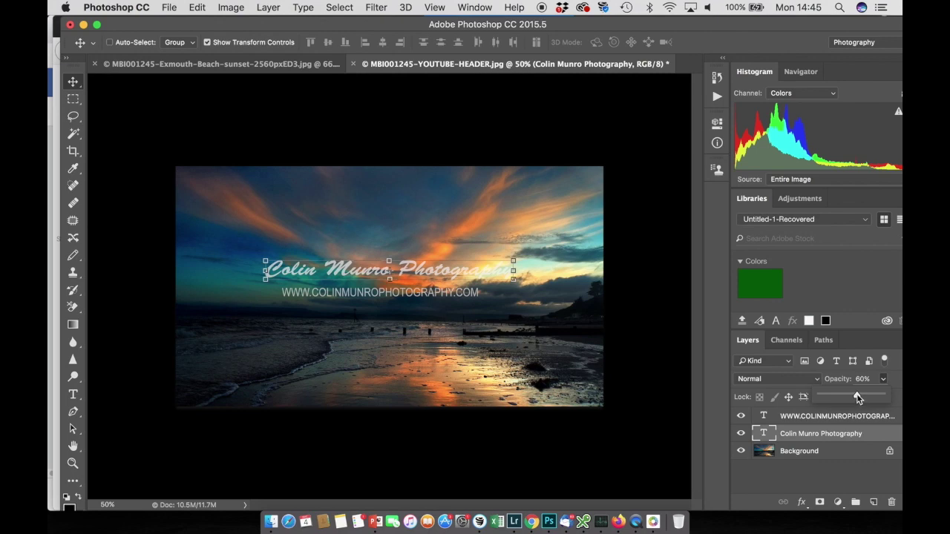
pyautogui.moveTo(858, 399); pyautogui.dragTo(860, 399)
pyautogui.click(658, 369)
pyautogui.click(807, 418)
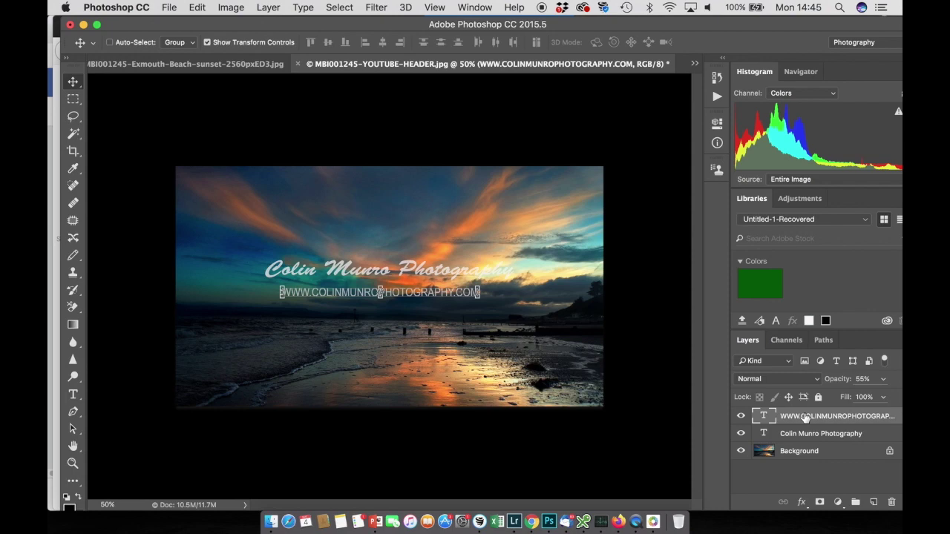
pyautogui.click(809, 436)
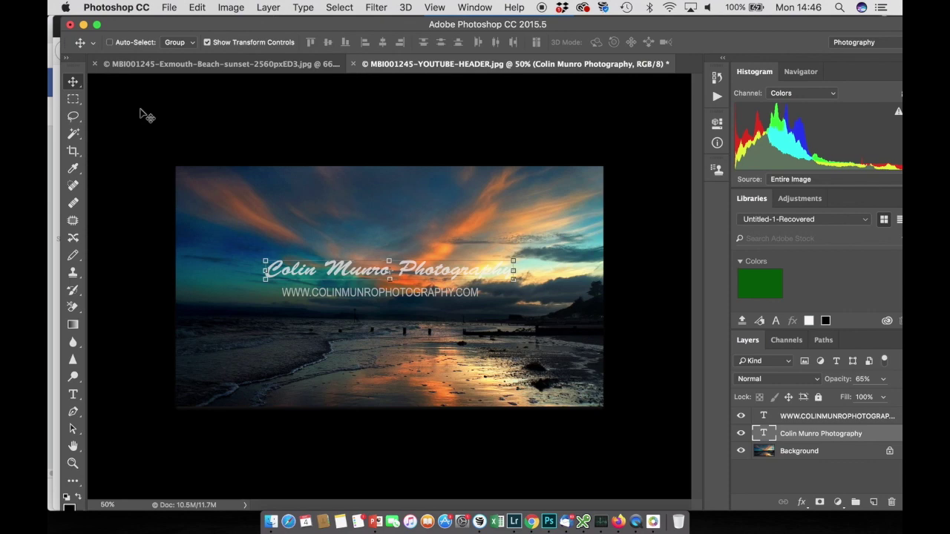
# Save As a Photoshop file in TEST, adding the LRS suffix after HEADER in the name
pyautogui.click(171, 9)
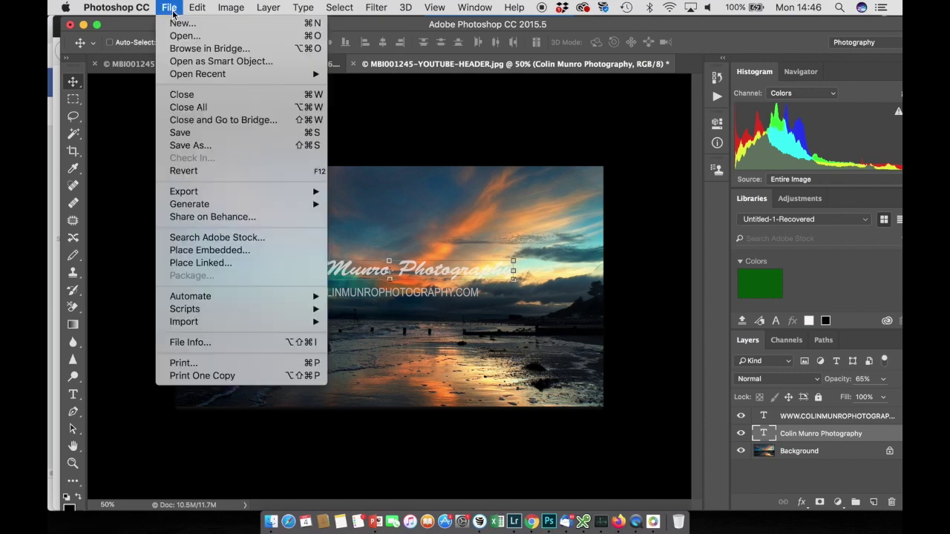
pyautogui.click(197, 148)
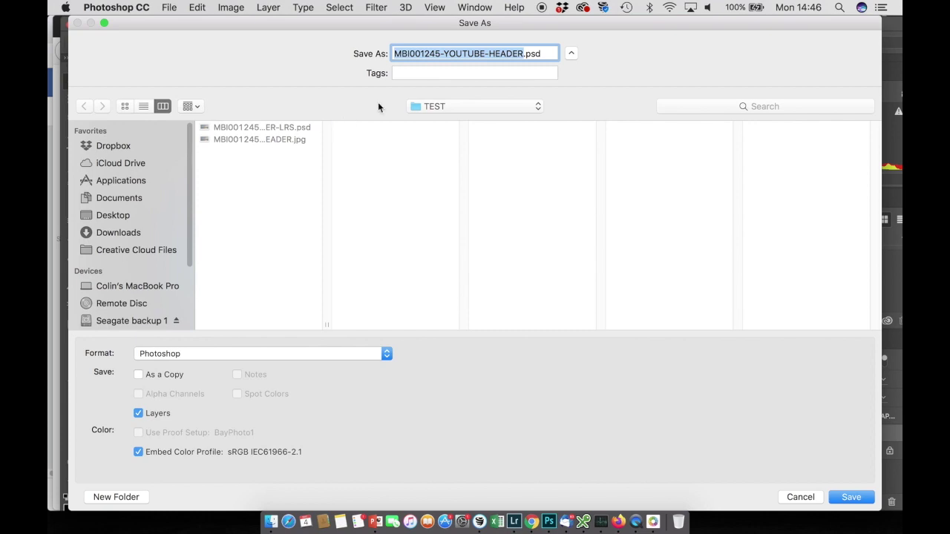
pyautogui.click(524, 55)
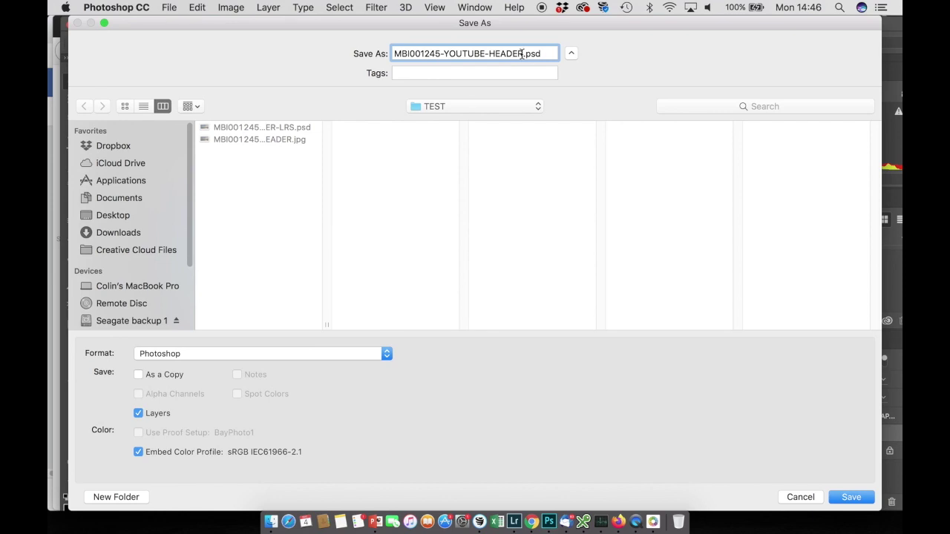
pyautogui.write('-LRS')
pyautogui.click(852, 497)
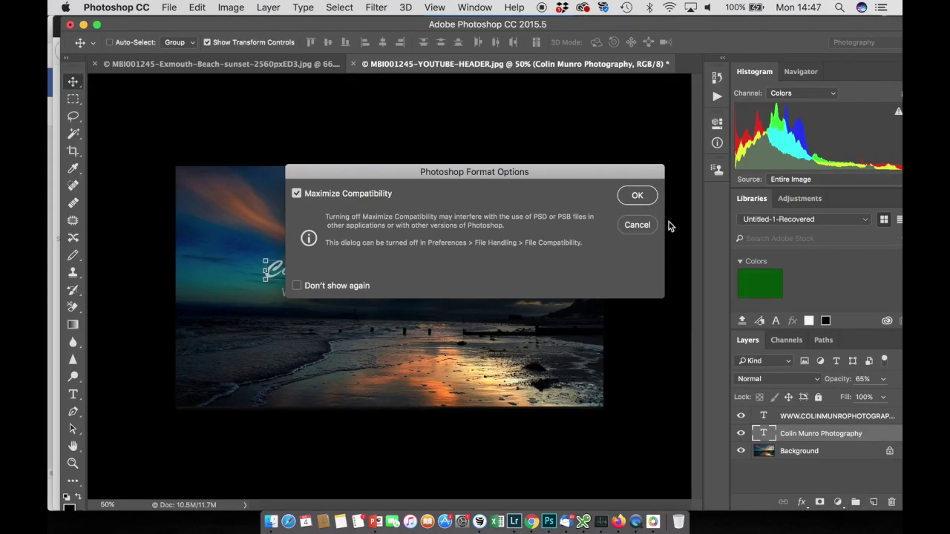
# Keep Maximize Compatibility on and finish saving MBI001245-YOUTUBE-HEADER1LRS.psd
pyautogui.click(644, 197)
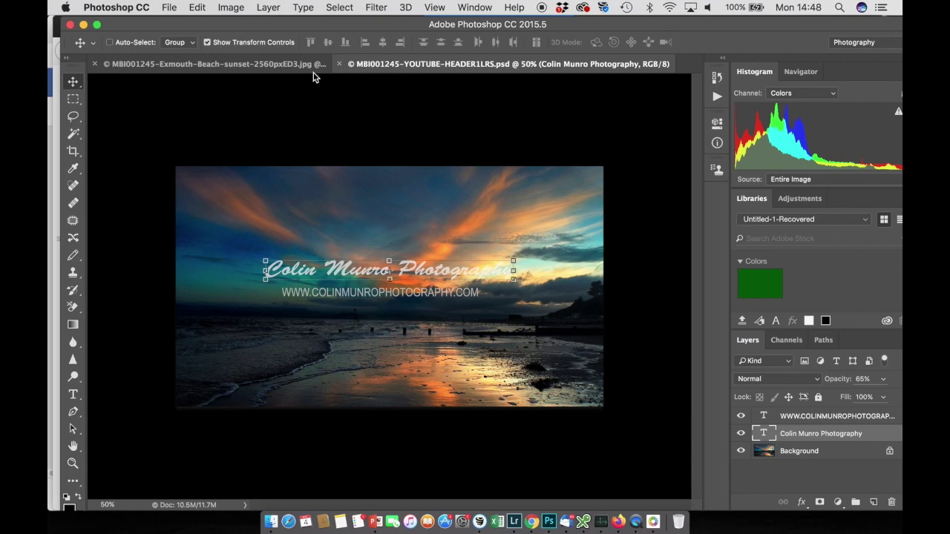
# Flatten all layers of the header into a single background layer
pyautogui.click(271, 8)
pyautogui.moveTo(323, 501)
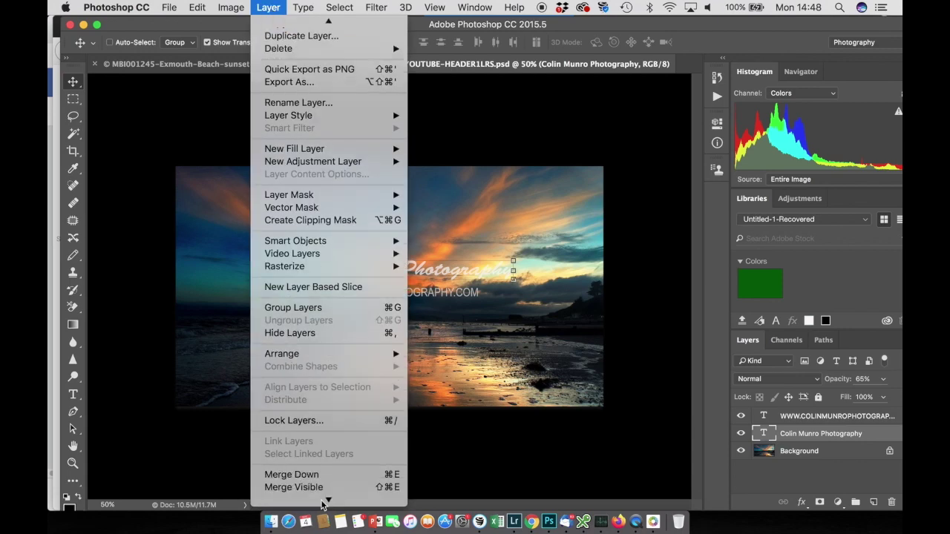
pyautogui.click(324, 477)
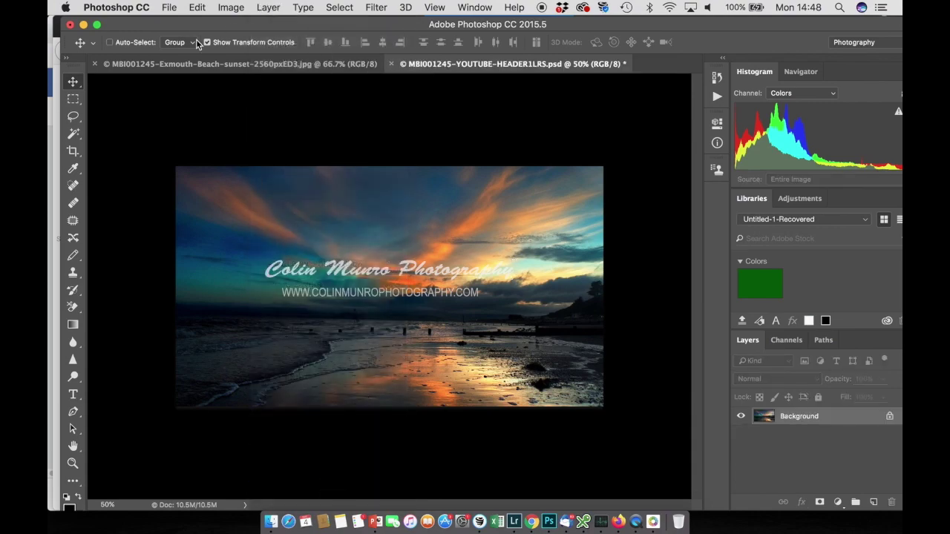
# Save as JPEG MBI001245-YOUTUBE-HEADER1.jpg without the LRS suffix, at quality 9 Baseline Standard
pyautogui.click(170, 9)
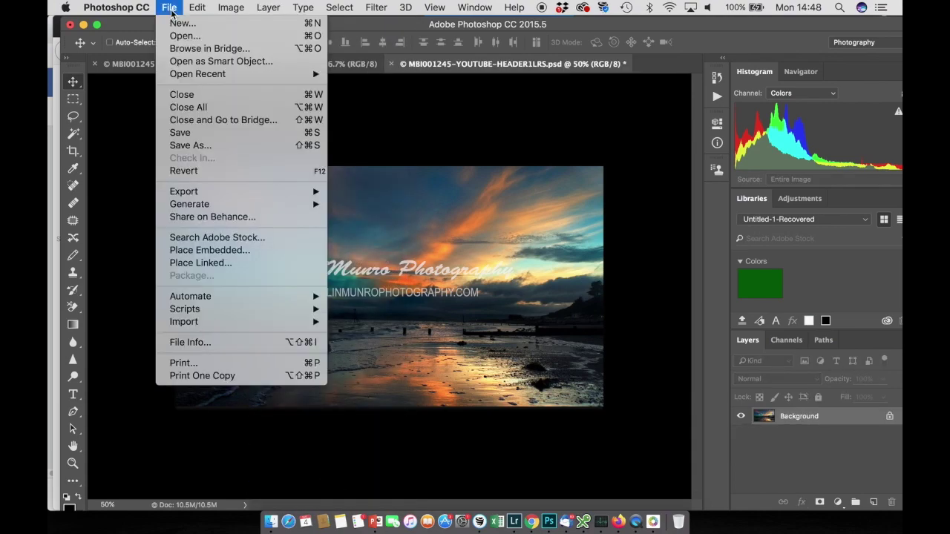
pyautogui.click(187, 148)
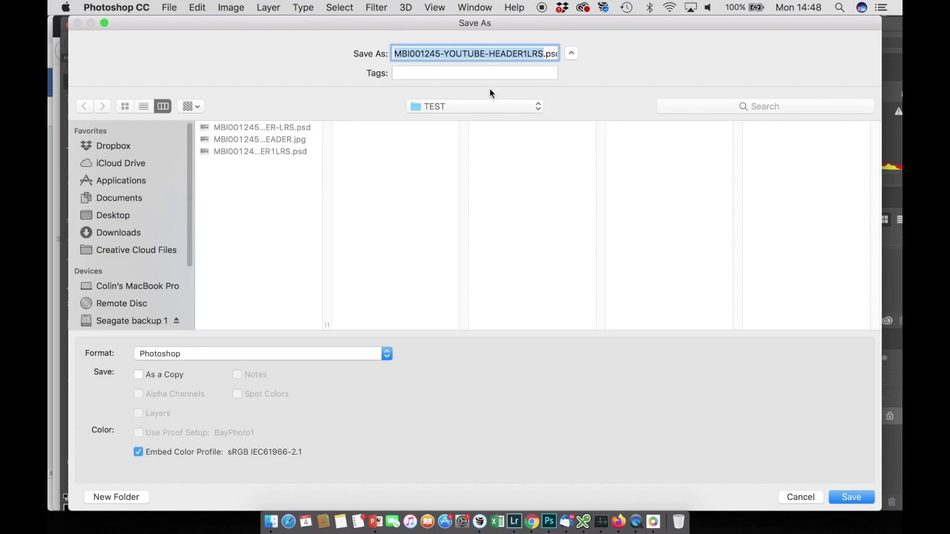
pyautogui.click(386, 355)
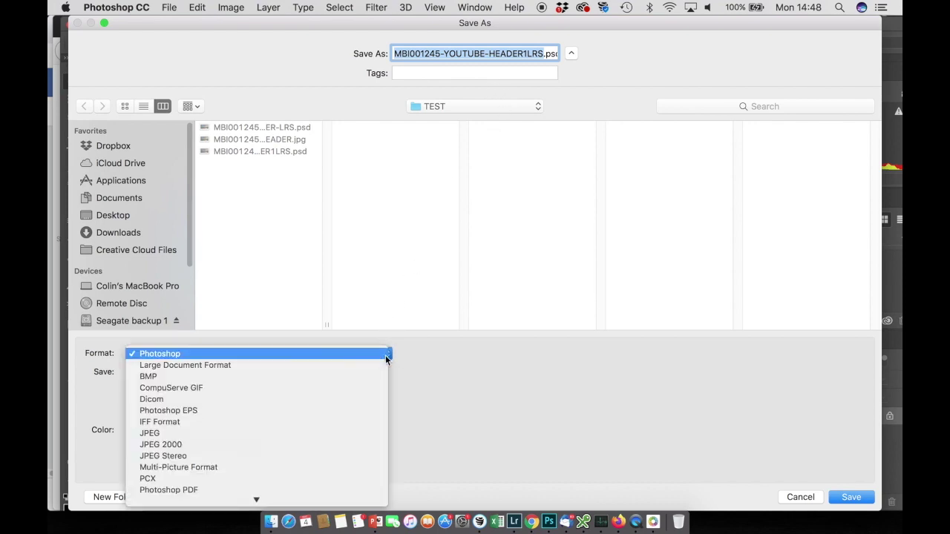
pyautogui.click(369, 434)
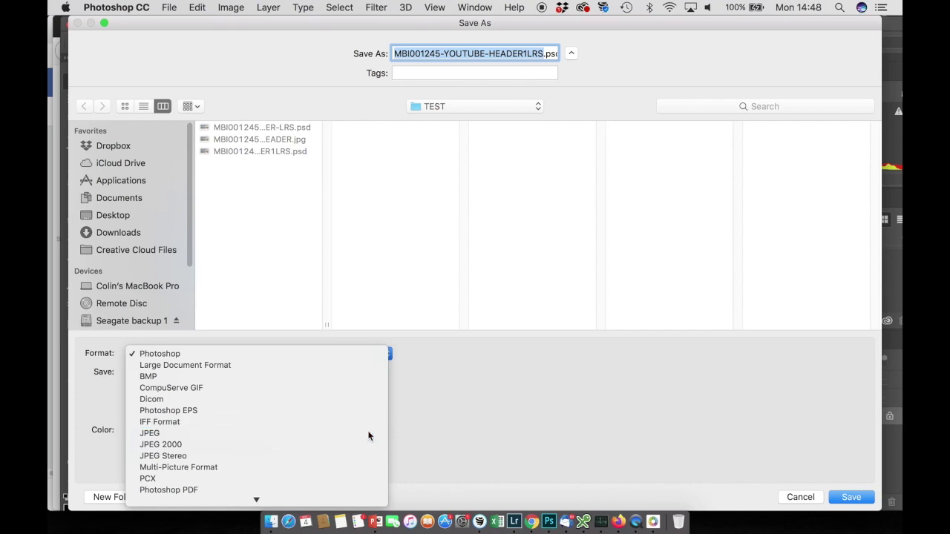
pyautogui.click(544, 55)
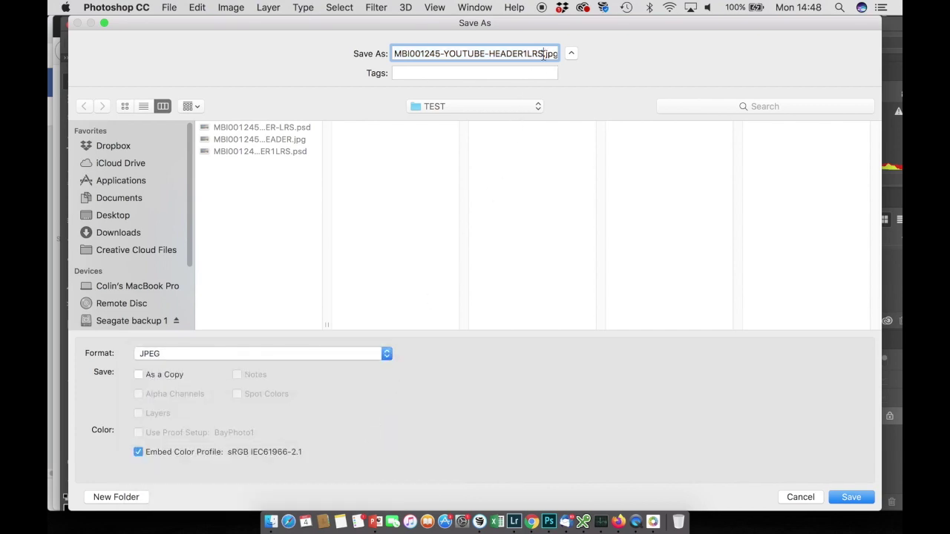
pyautogui.press('BackSpace')
pyautogui.press('BackSpace')
pyautogui.press('BackSpace')
pyautogui.click(849, 497)
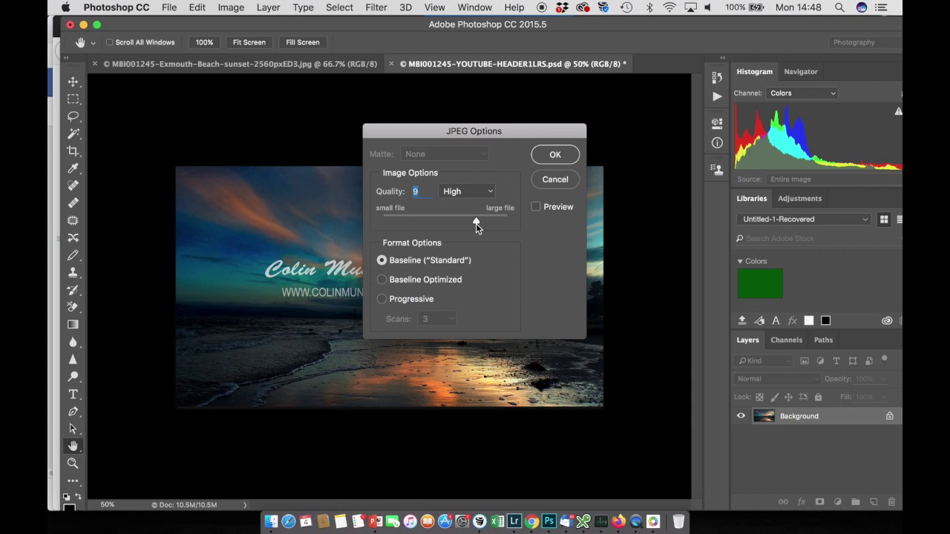
pyautogui.click(554, 158)
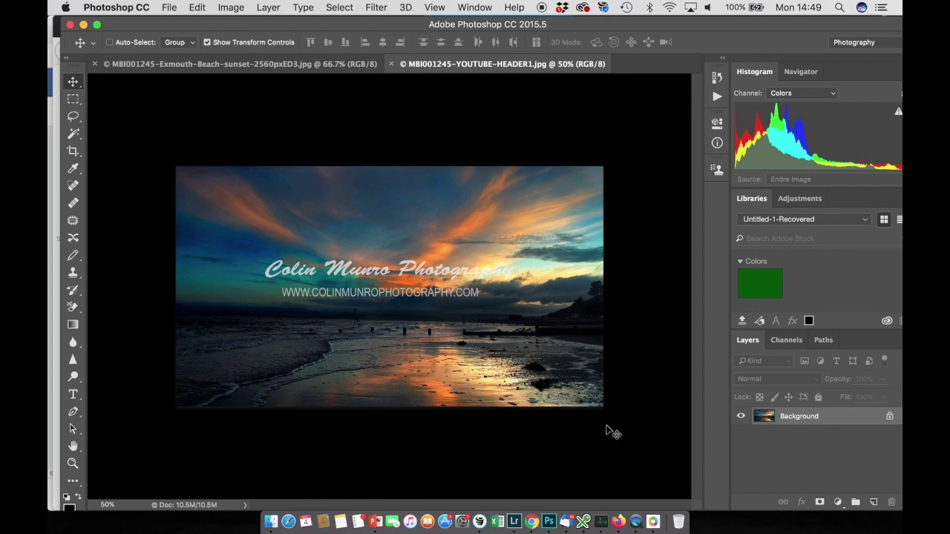
# Return to Firefox's Channel art dialog and browse the computer for a photo
pyautogui.click(619, 522)
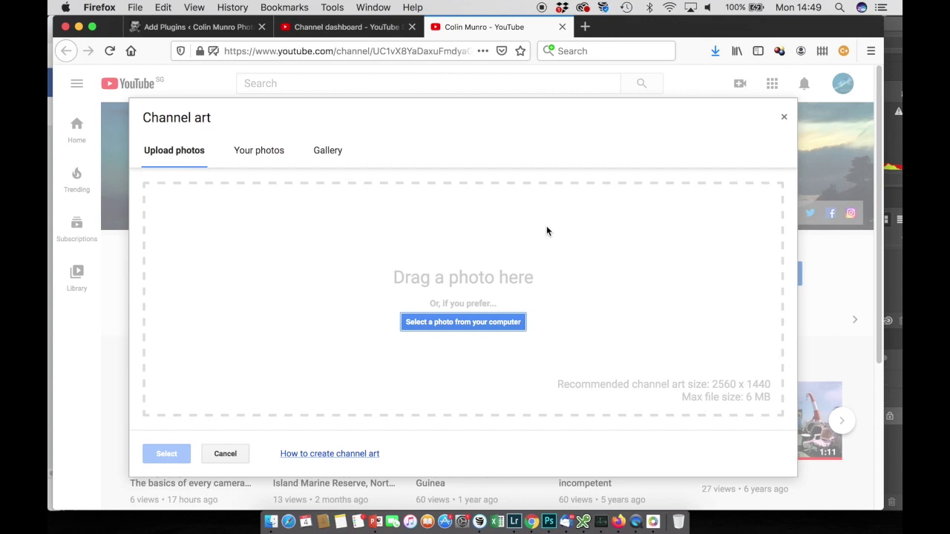
pyautogui.click(492, 325)
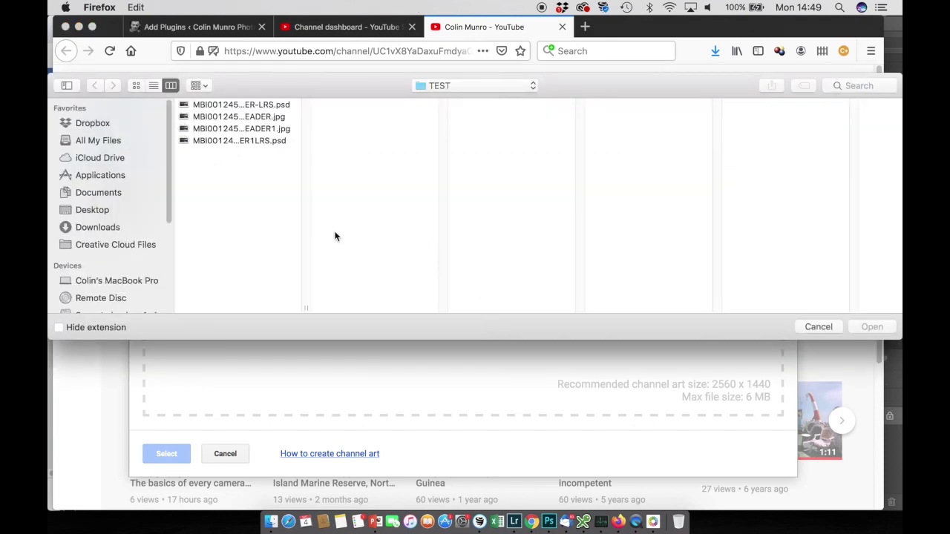
# Upload MBI001245-YOUTUBE-HEADER1.jpg and apply it as the YouTube channel art
pyautogui.click(265, 139)
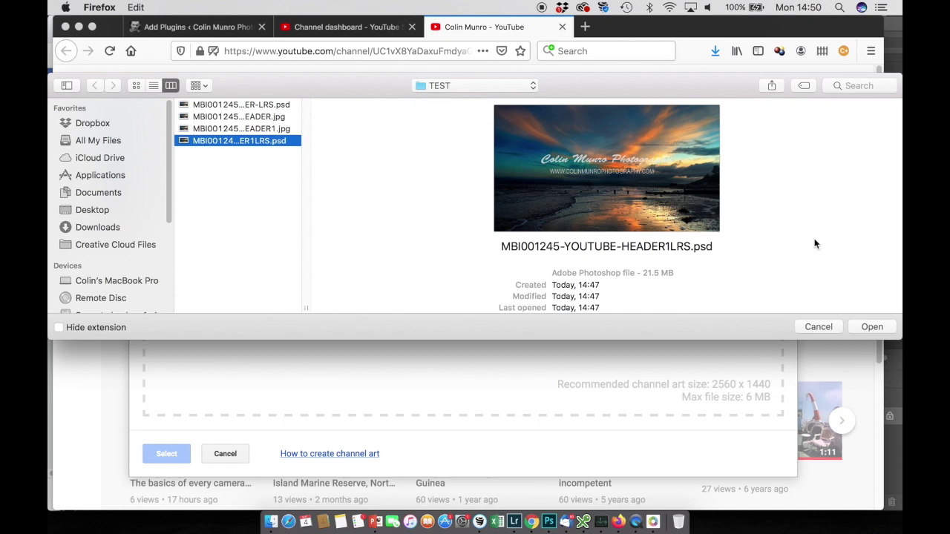
pyautogui.click(267, 129)
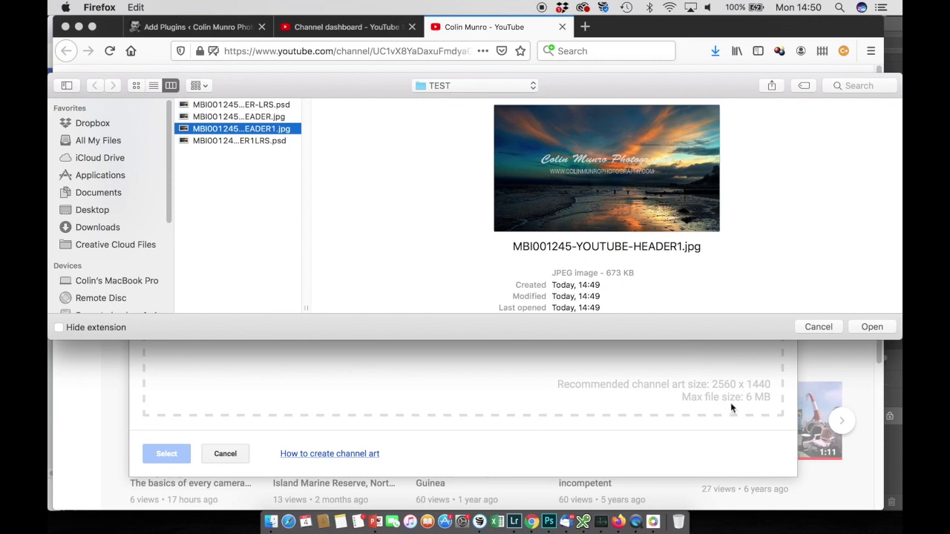
pyautogui.click(870, 328)
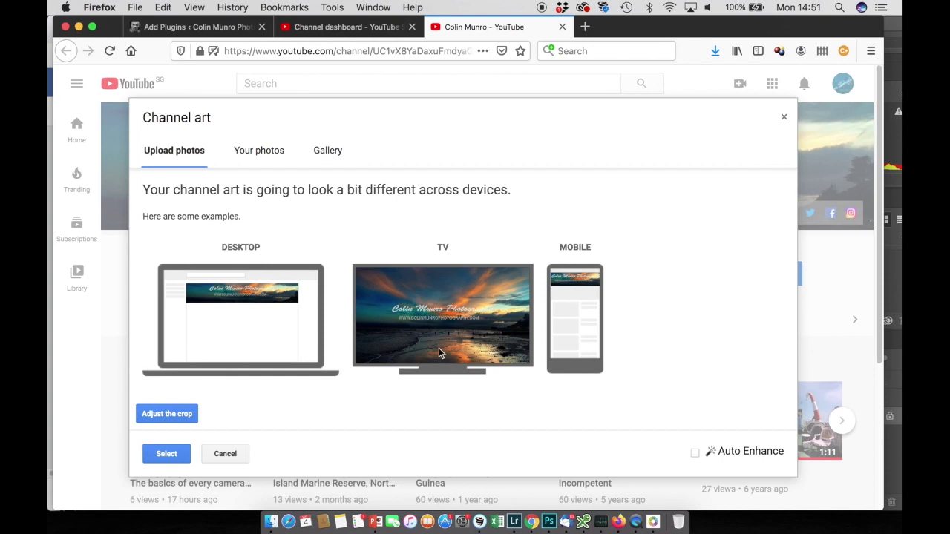
pyautogui.click(166, 453)
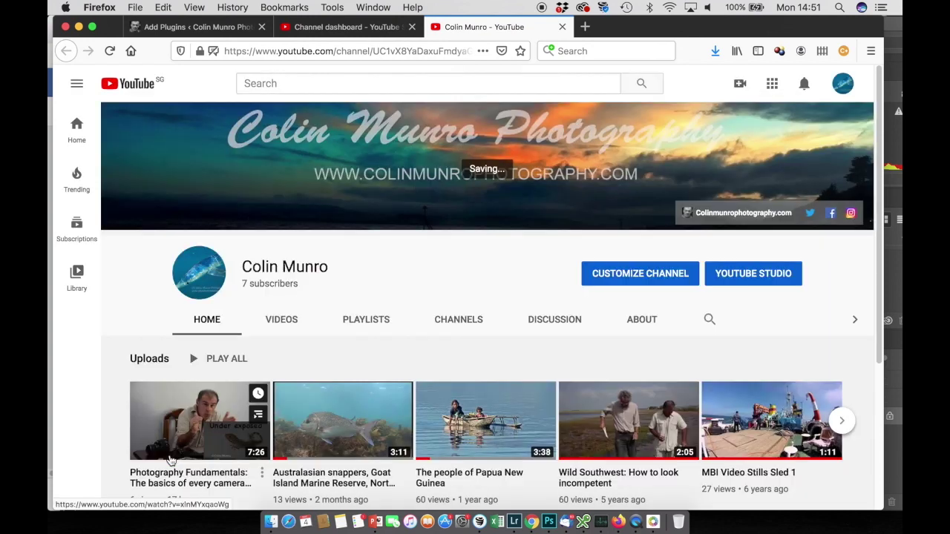